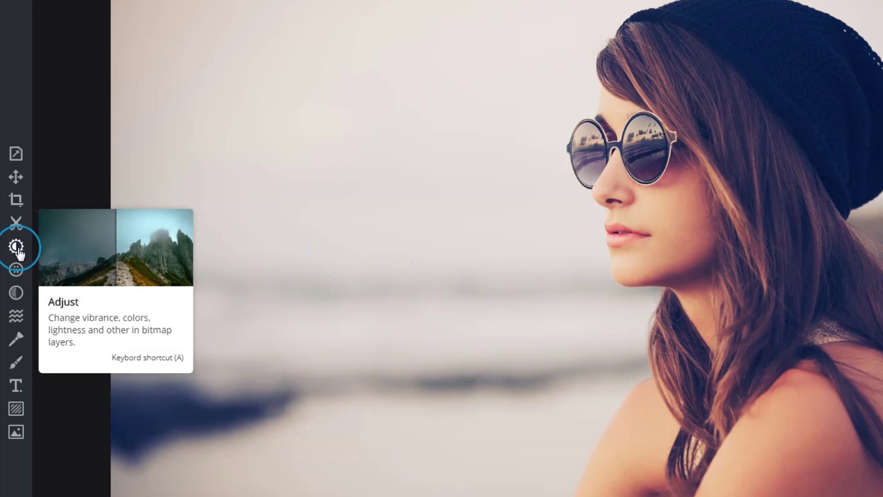
Step: Open the Adjust tool on the beach portrait from the left toolbar
click(17, 247)
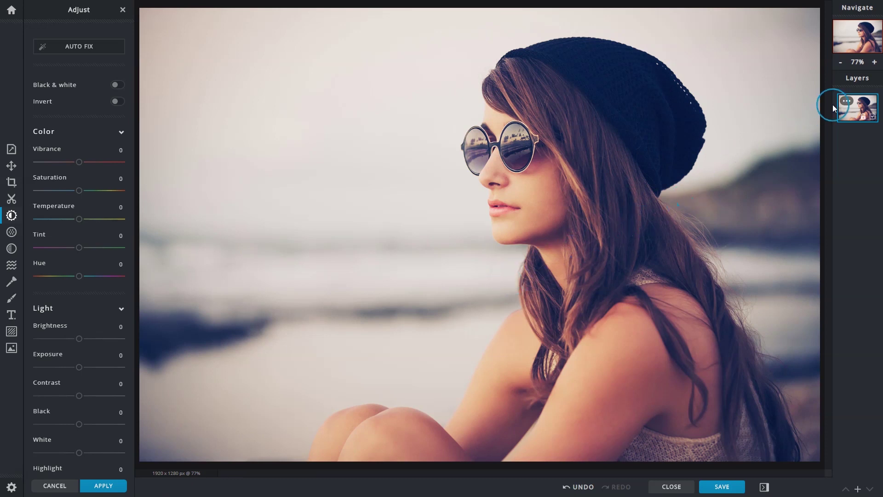
Step: Duplicate the beach photo's layer from its menu in the Layers panel
click(846, 100)
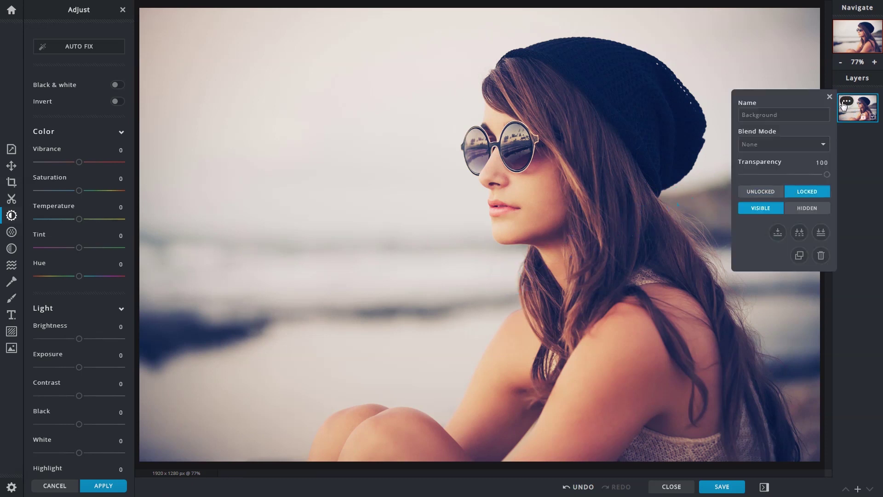
click(798, 256)
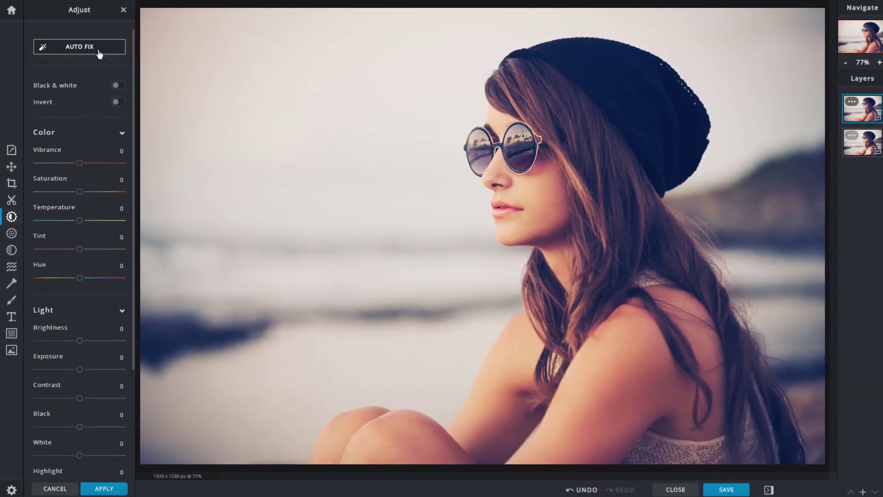
Step: Apply Auto Fix, giving Vibrance 26, Black 6 and White 20
click(137, 74)
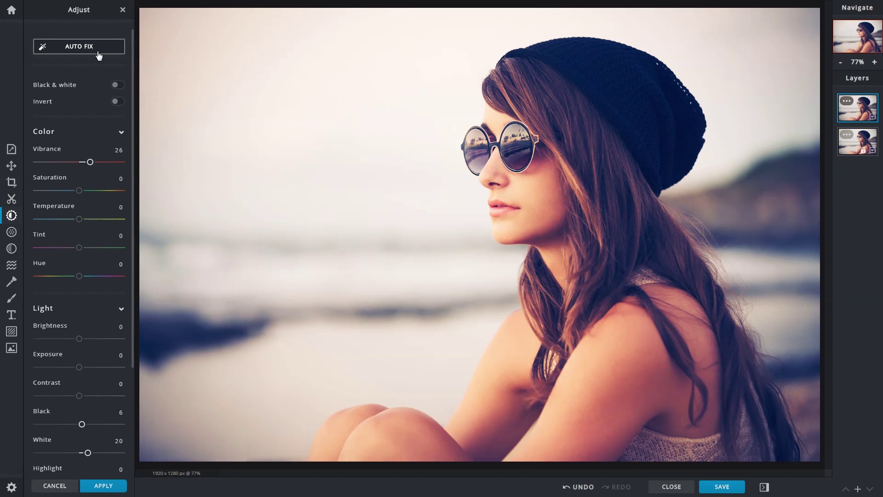
Step: Toggle Black & white on and off, then turn on Invert
click(118, 85)
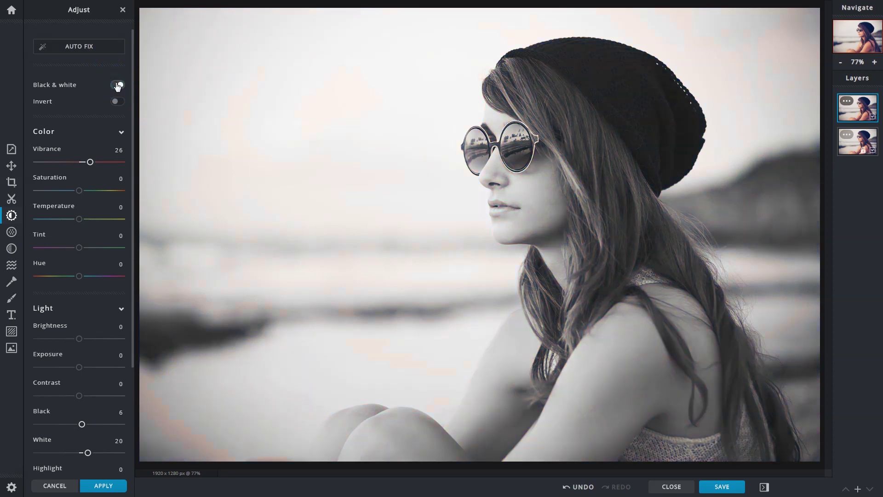
click(117, 85)
mouse_move(118, 86)
mouse_down()
mouse_move(63, 106)
mouse_move(116, 105)
mouse_up()
click(116, 105)
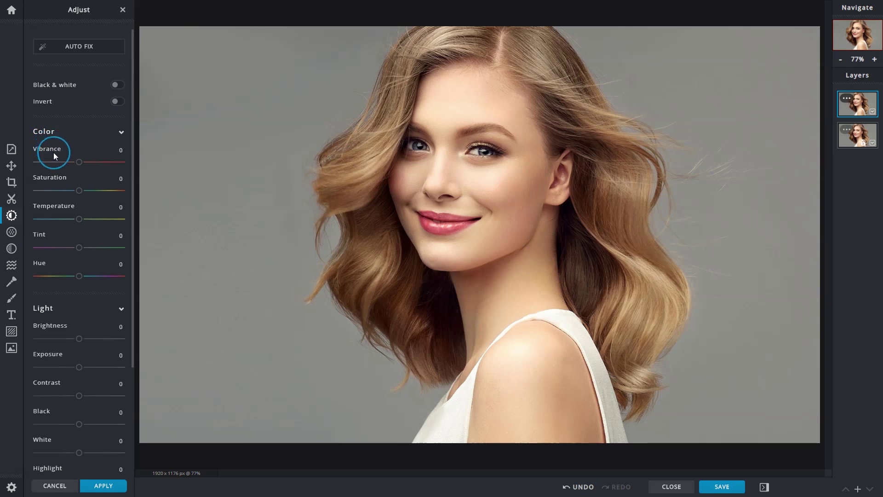
Step: Try and reset Vibrance, then drag Saturation fully down to -100
drag(79, 163, 126, 167)
click(48, 149)
drag(81, 193, 127, 194)
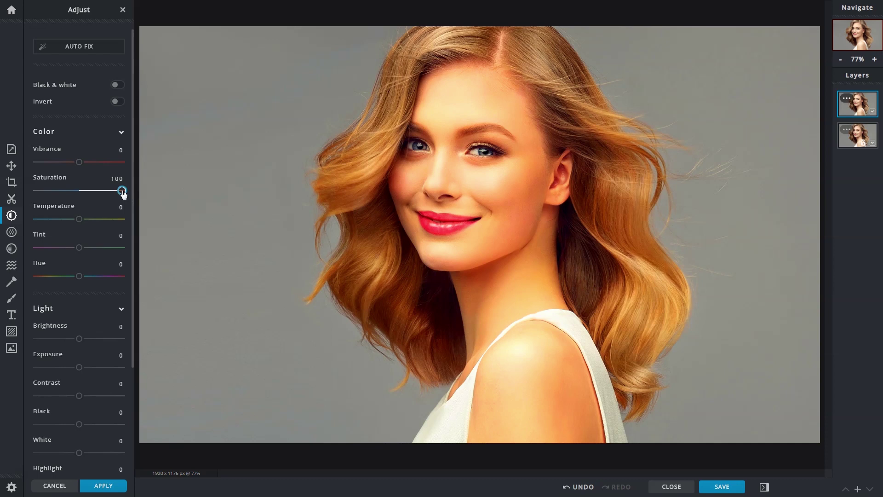
drag(123, 193, 32, 197)
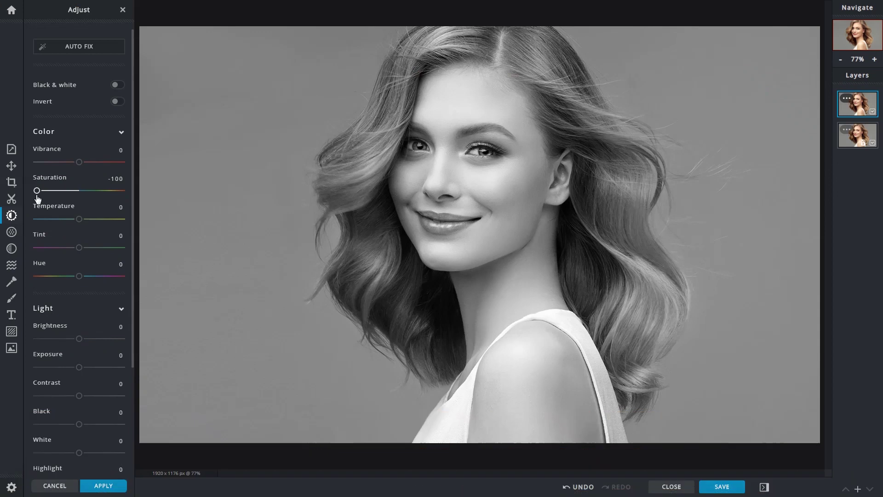
Step: Reset Saturation to 0, then try a cooler Temperature and reset it
click(43, 179)
drag(79, 218, 127, 216)
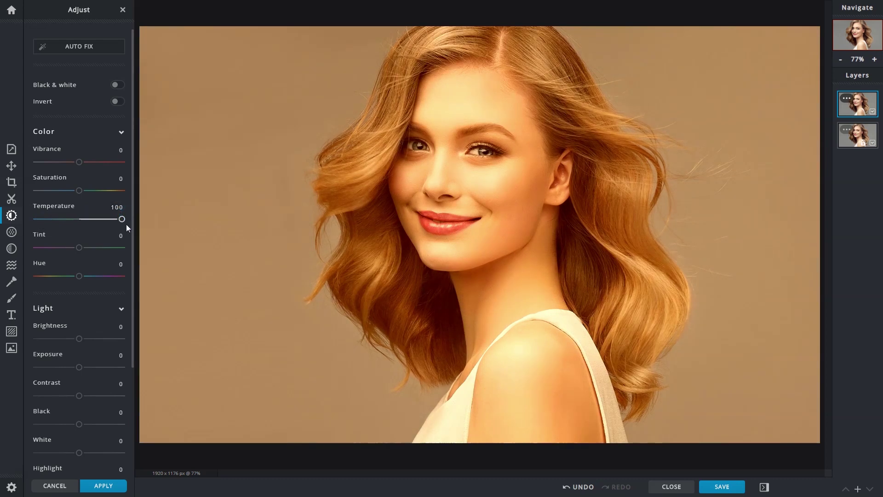
click(46, 207)
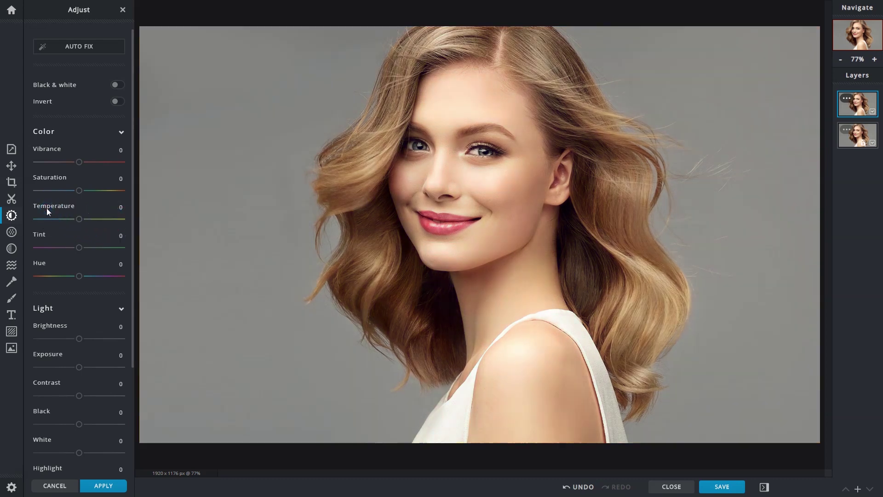
click(79, 249)
Step: Try Tint and purple-blue Hue shifts, resetting both back to 0
drag(80, 252, 119, 250)
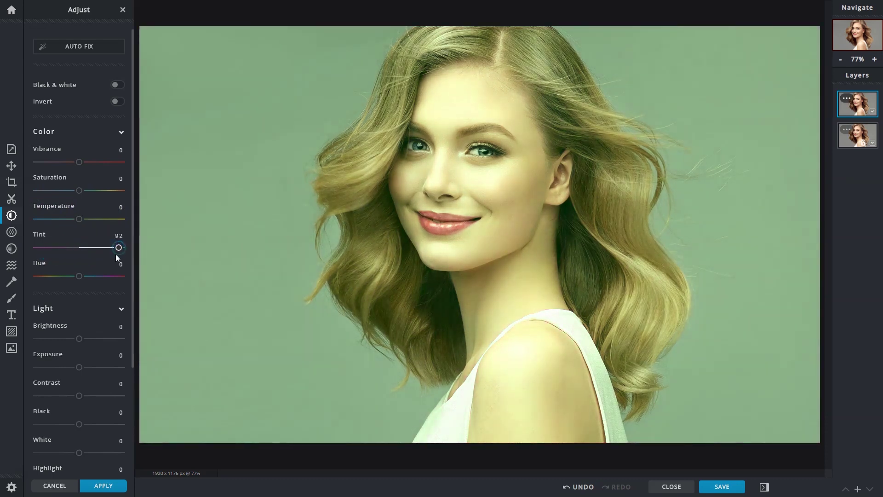
click(42, 236)
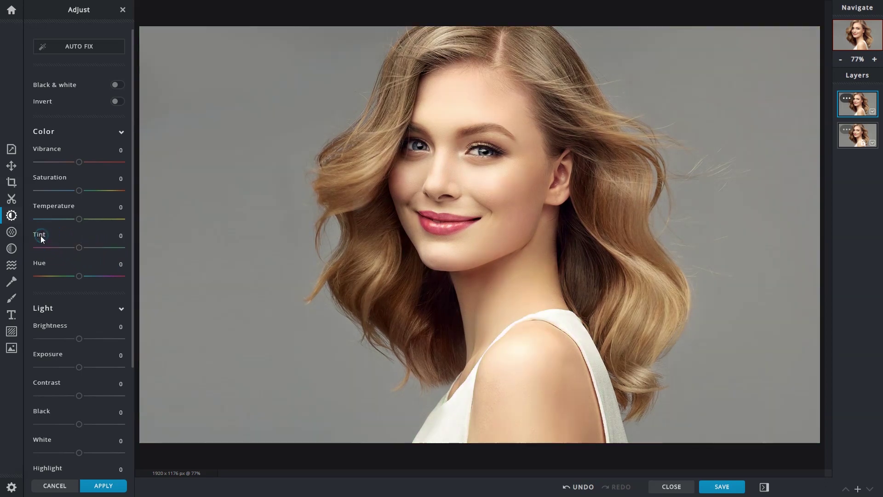
click(80, 276)
drag(80, 278, 117, 282)
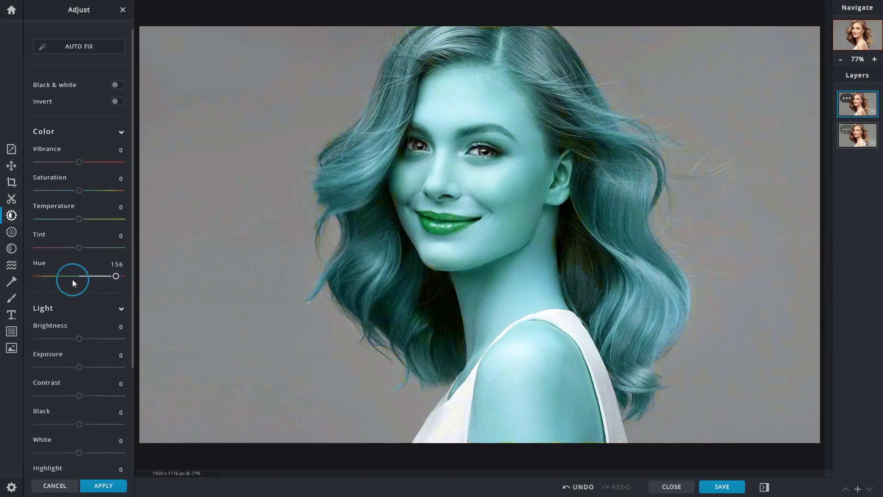
click(42, 266)
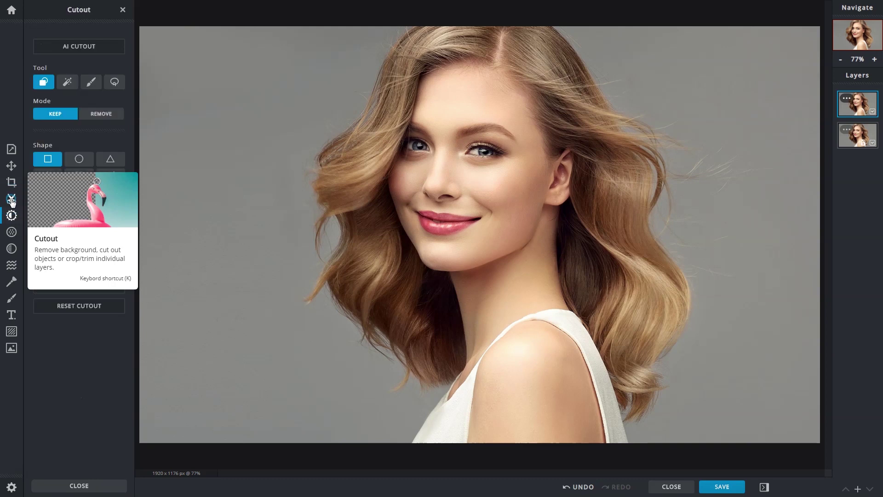
Step: With the bottom layer hidden, erase the hair using a 210px Remove cutout brush
click(11, 200)
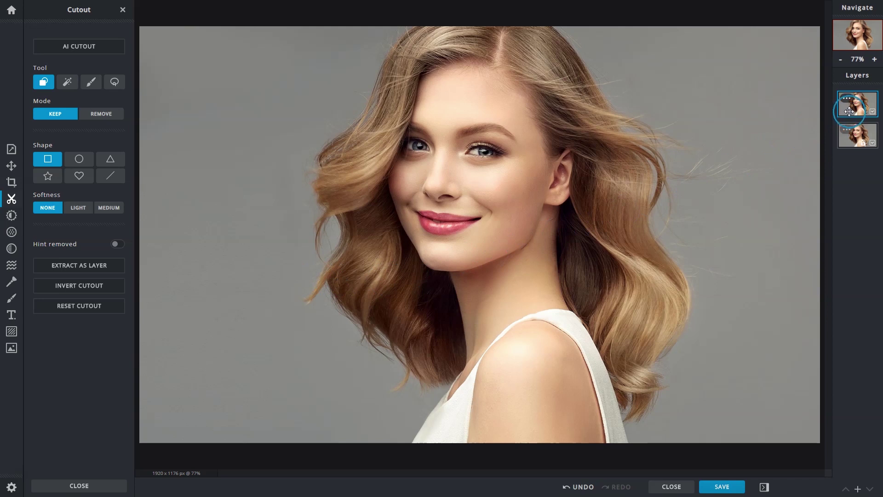
click(872, 147)
click(92, 83)
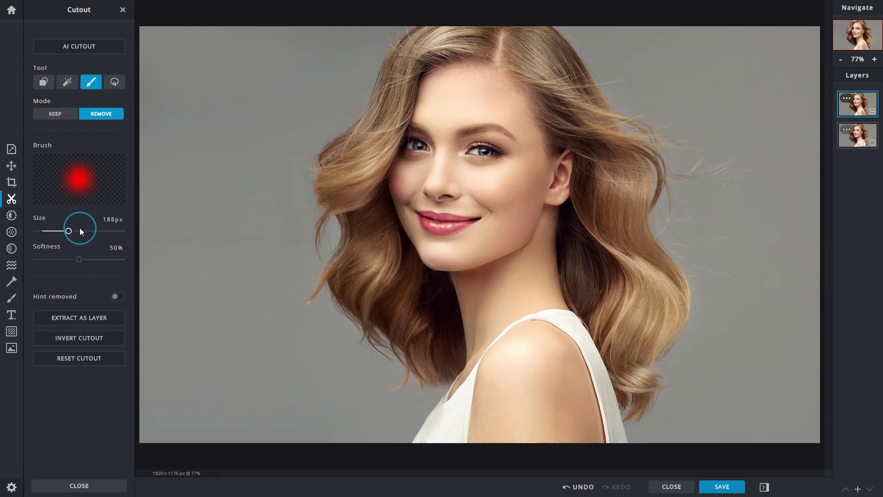
drag(69, 232, 74, 233)
mouse_move(322, 203)
mouse_down()
mouse_move(421, 45)
mouse_move(377, 122)
mouse_move(372, 301)
mouse_move(426, 339)
mouse_move(382, 249)
mouse_move(440, 356)
mouse_up()
mouse_move(585, 241)
mouse_down()
mouse_move(628, 343)
mouse_move(598, 155)
mouse_move(671, 297)
mouse_move(528, 61)
mouse_move(574, 83)
mouse_up()
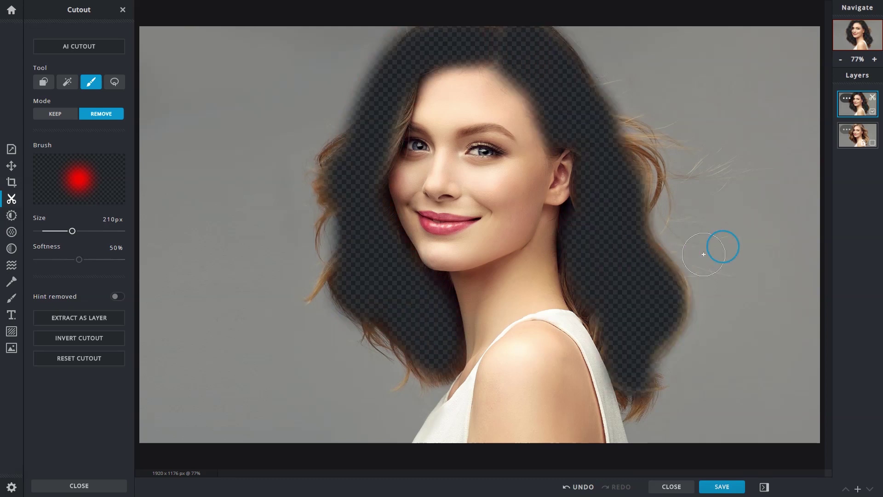
Step: Show and select the bottom portrait layer, returning to the Adjust tool
click(873, 143)
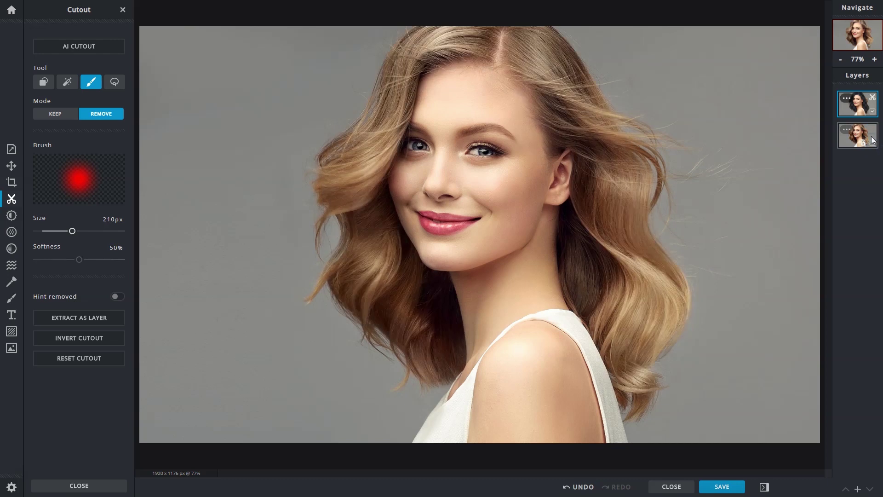
click(868, 144)
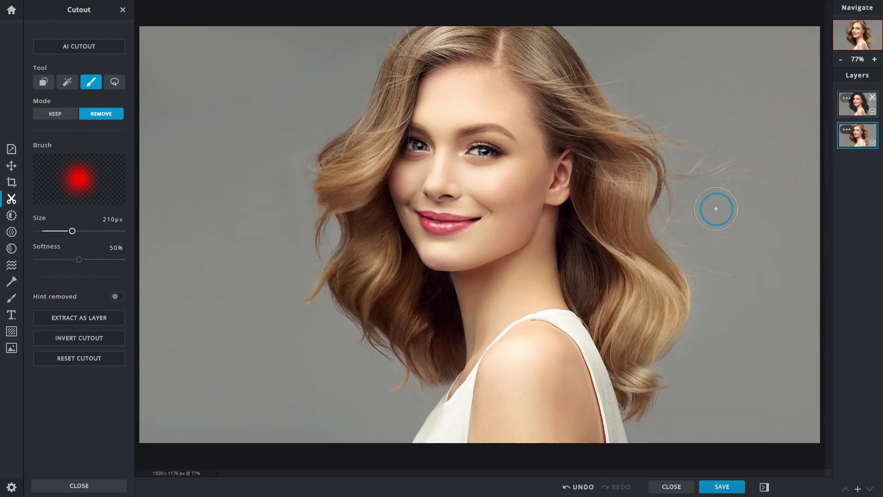
click(12, 215)
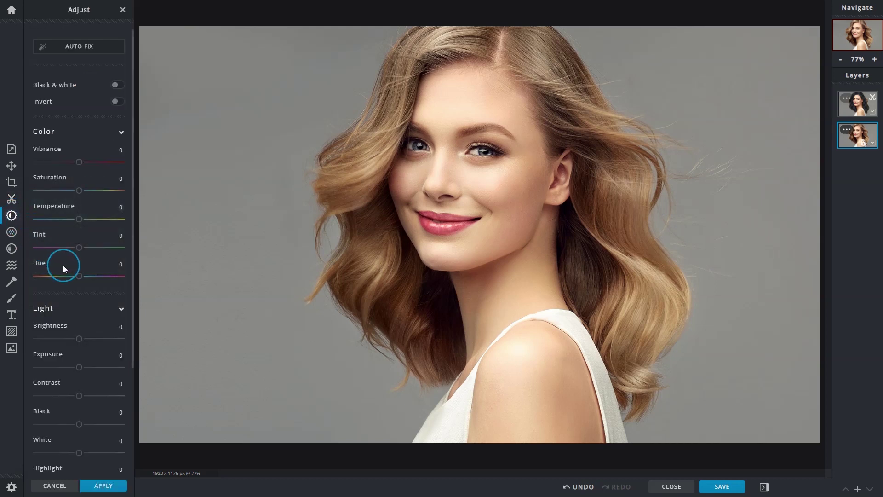
Step: Shift the bottom layer's Hue to -29, tinting the hair pink-purple
mouse_move(78, 277)
mouse_down()
mouse_move(41, 277)
mouse_move(117, 277)
mouse_move(67, 281)
mouse_up()
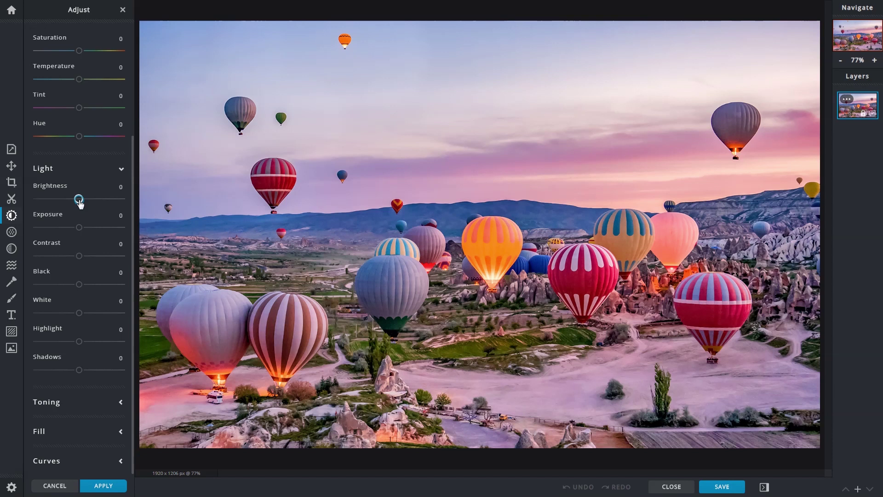
Step: Test and reset Brightness and Exposure, then drop Contrast to -100
drag(79, 201, 40, 205)
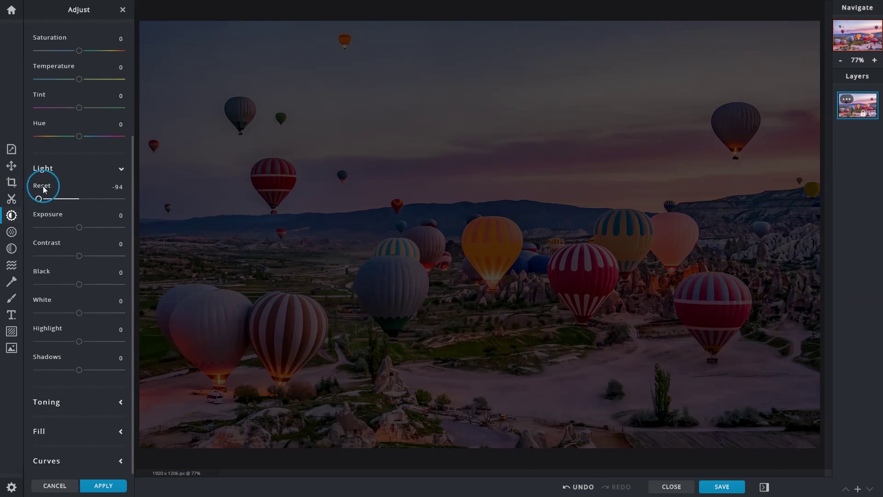
double_click(44, 187)
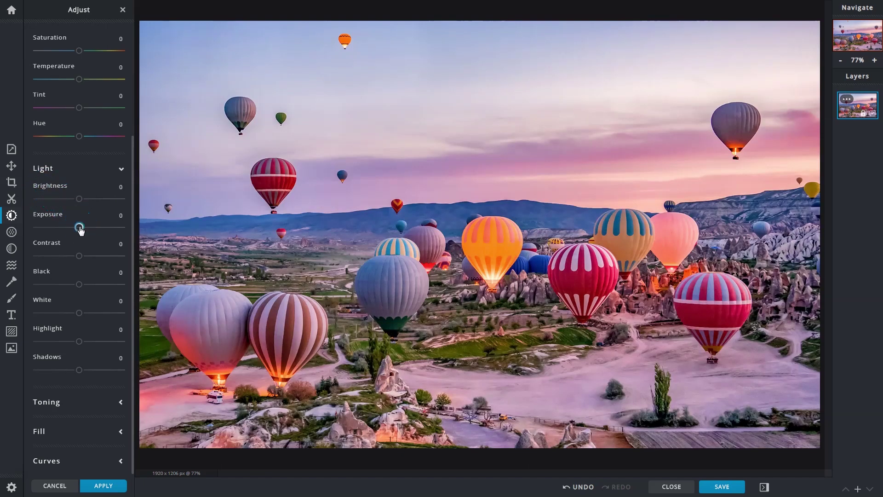
drag(79, 228, 40, 232)
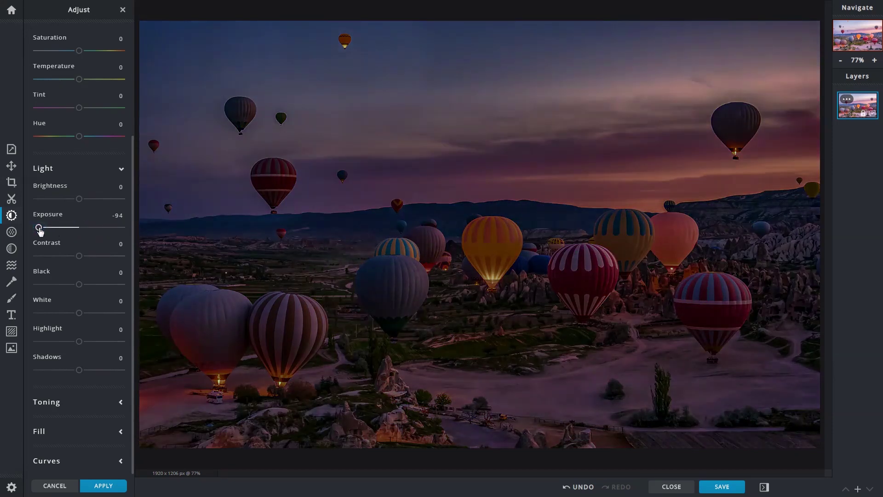
double_click(43, 215)
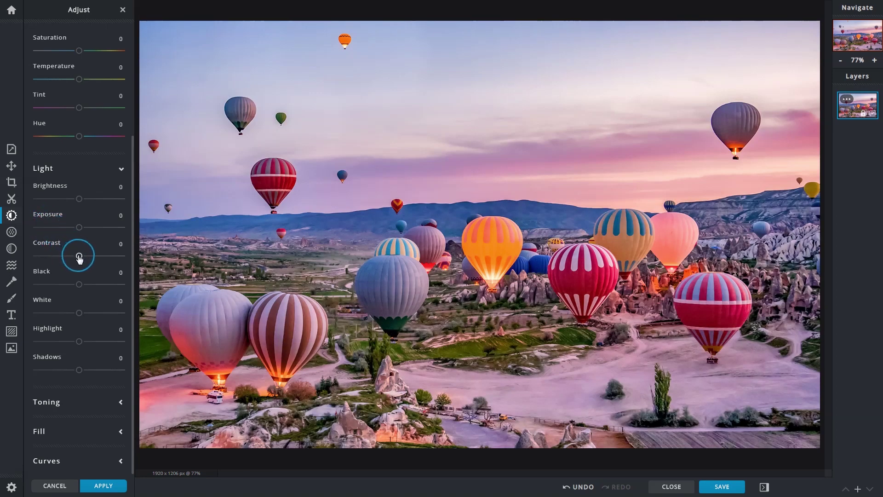
drag(80, 259, 79, 258)
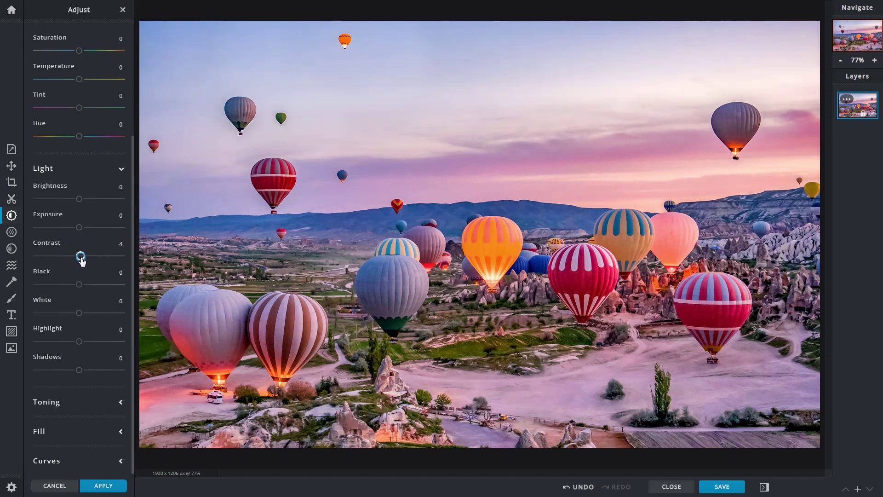
drag(82, 261, 28, 257)
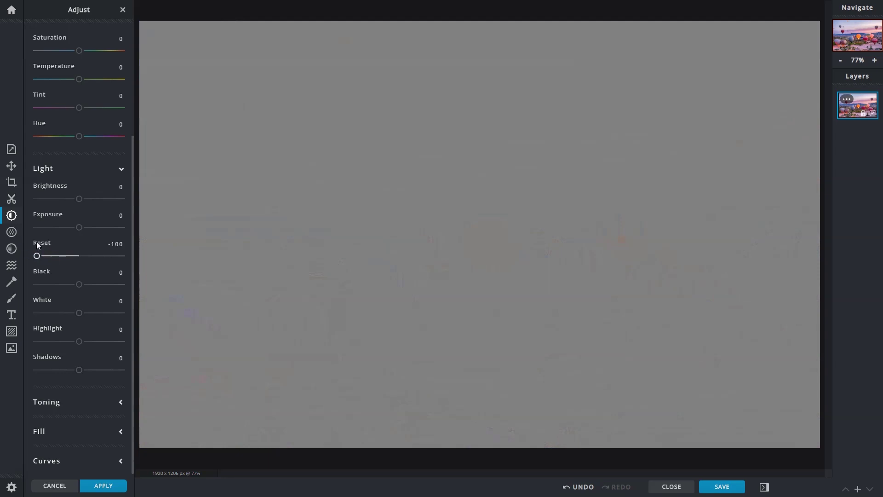
Step: Reset Contrast, then set the chess photo's Black to 30, checking with undo and redo
click(37, 243)
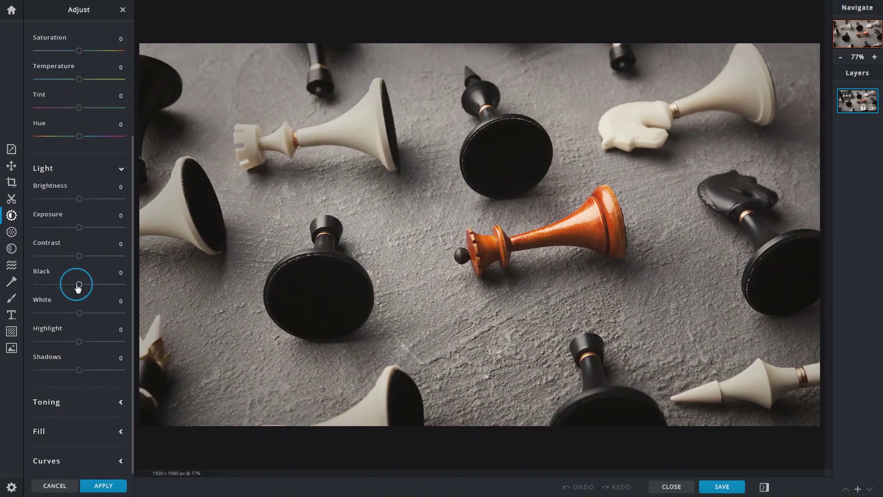
drag(78, 285, 55, 286)
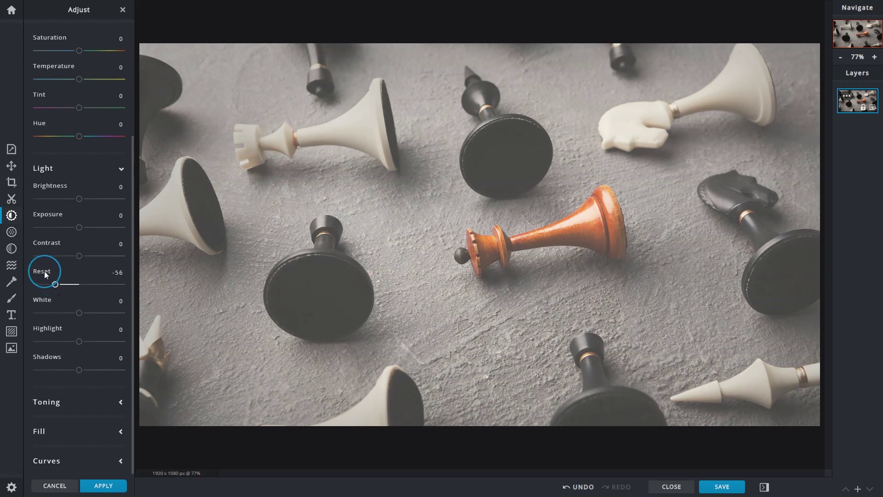
click(45, 272)
drag(78, 286, 94, 286)
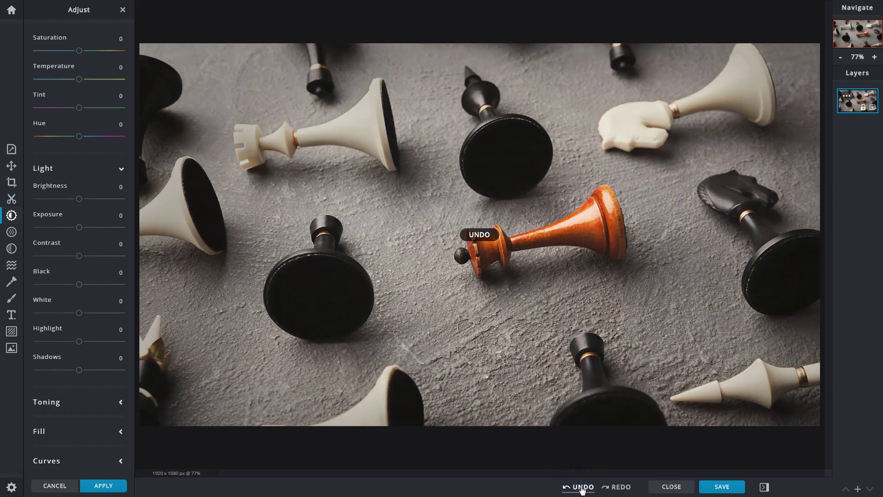
click(615, 488)
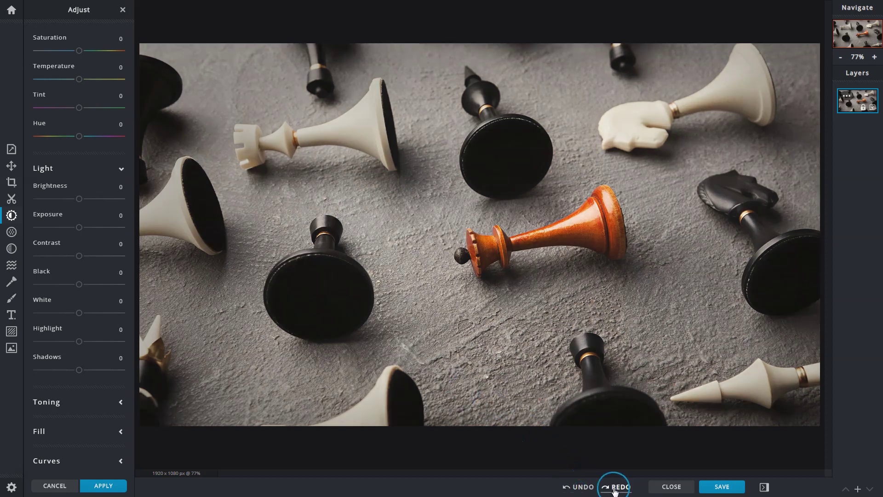
click(585, 488)
Step: Redo the Black change, then reset Black to 0 and raise White to 70
click(611, 488)
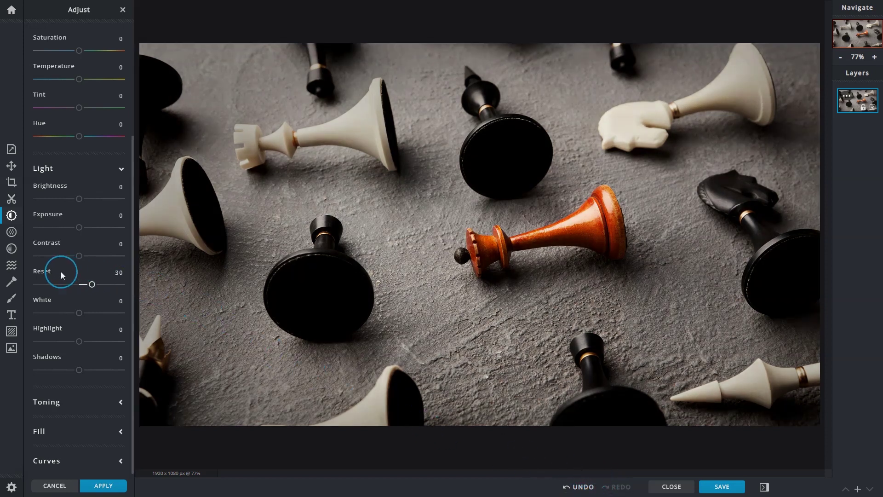
click(46, 271)
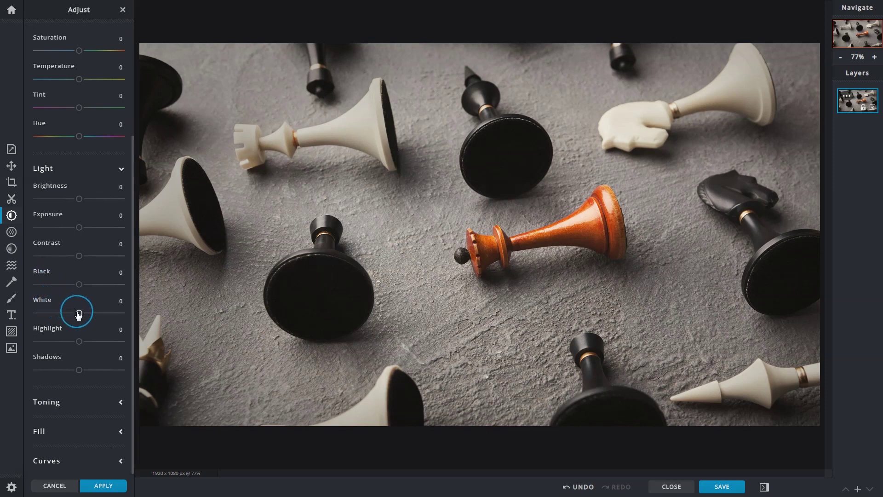
drag(79, 314, 109, 312)
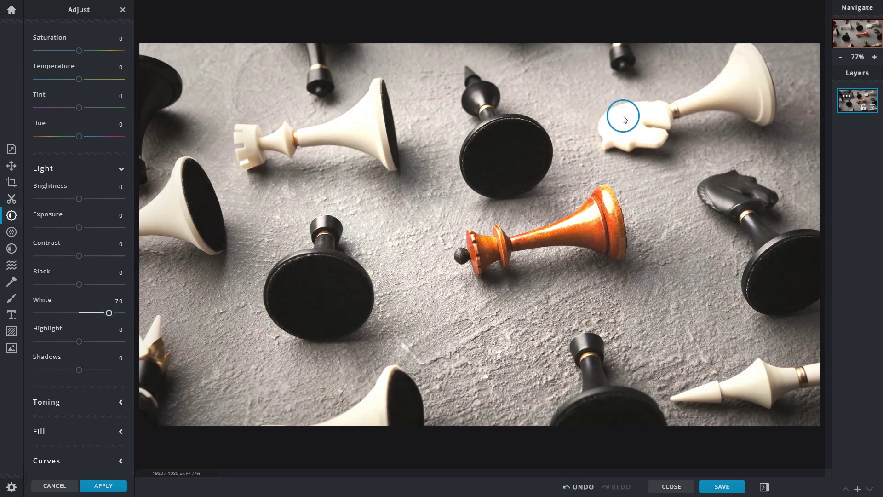
Step: Toggle Undo and Redo to compare the chess photo with and without White at 70
click(580, 487)
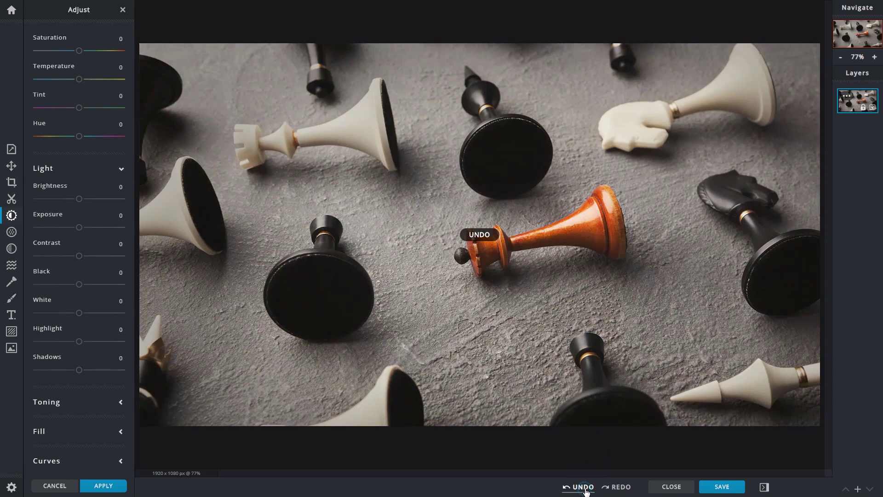
click(615, 487)
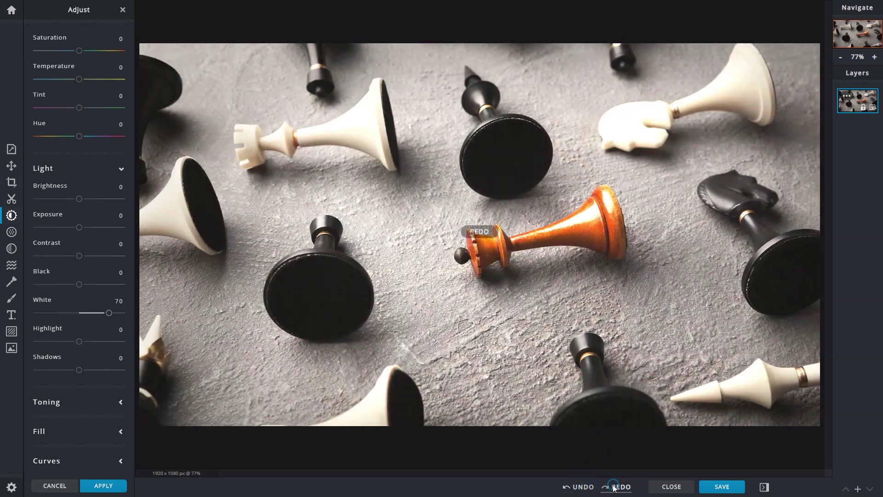
click(583, 487)
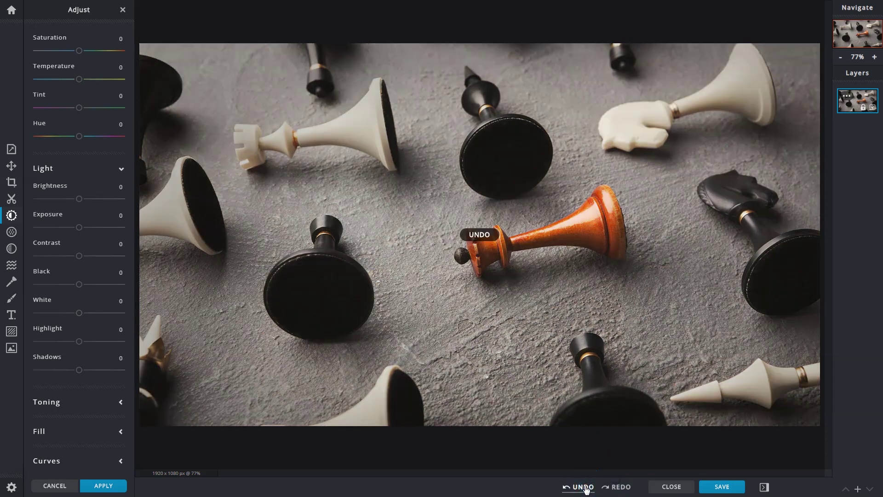
click(610, 487)
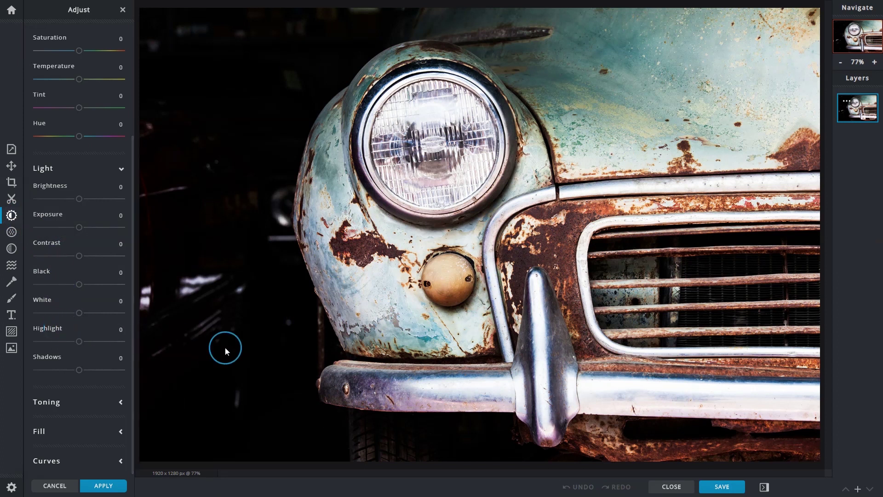
Step: Lower the car photo's Highlight to -94 and compare before and after with Undo/Redo
scroll(481, 412, up, 4)
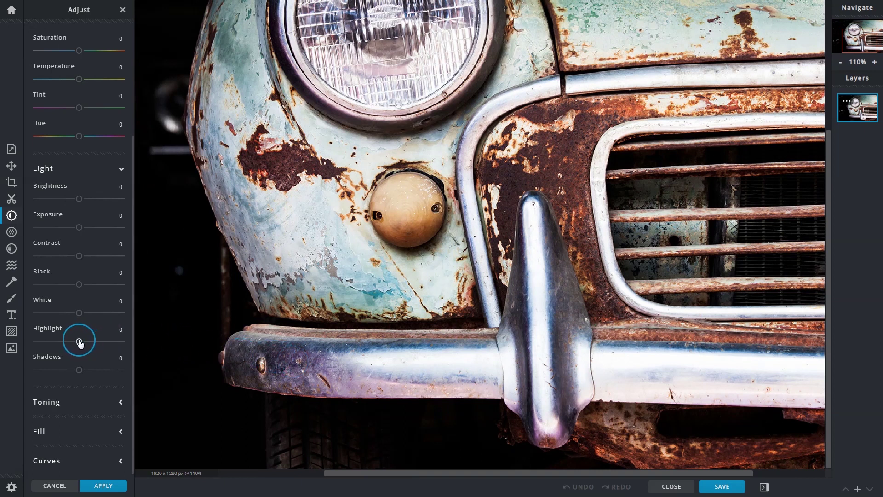
drag(79, 341, 40, 347)
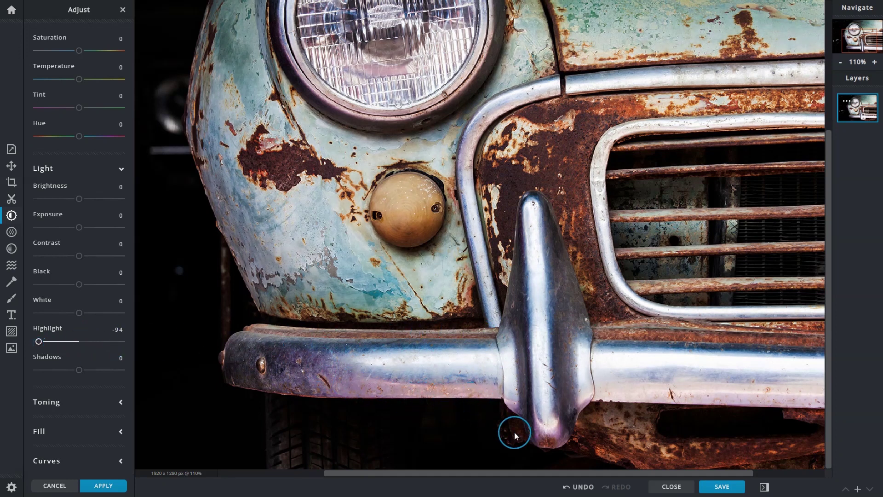
click(575, 487)
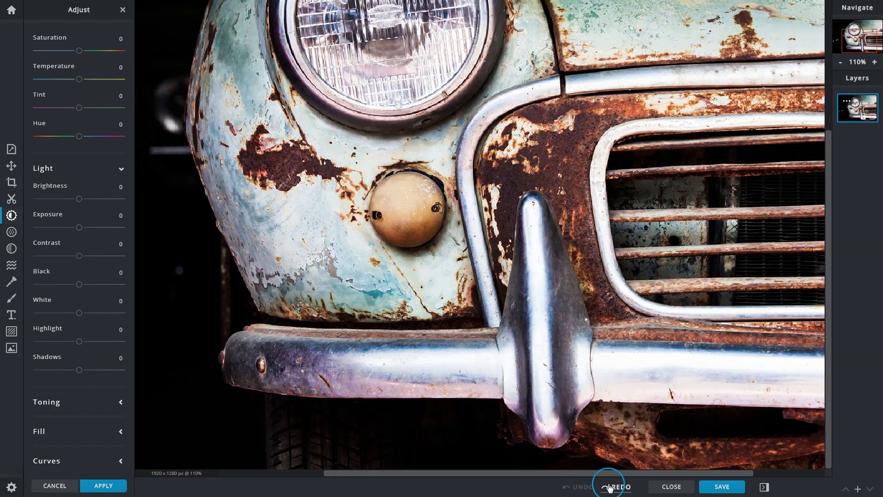
click(614, 486)
click(583, 488)
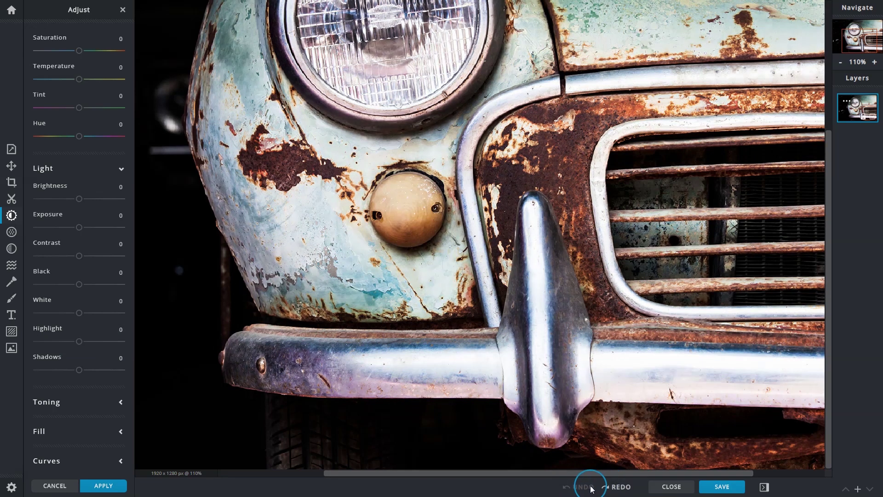
click(614, 487)
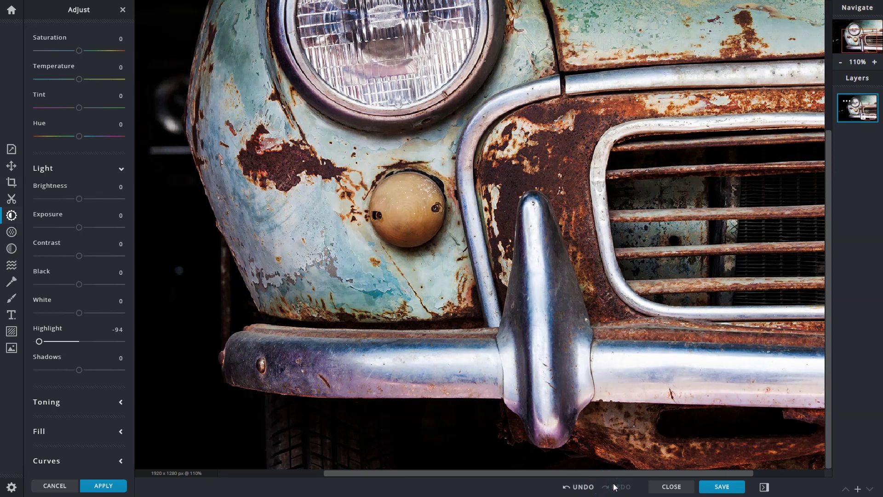
Step: Raise the car photo's Shadows to 88 and compare before and after with Undo/Redo
scroll(498, 359, down, 4)
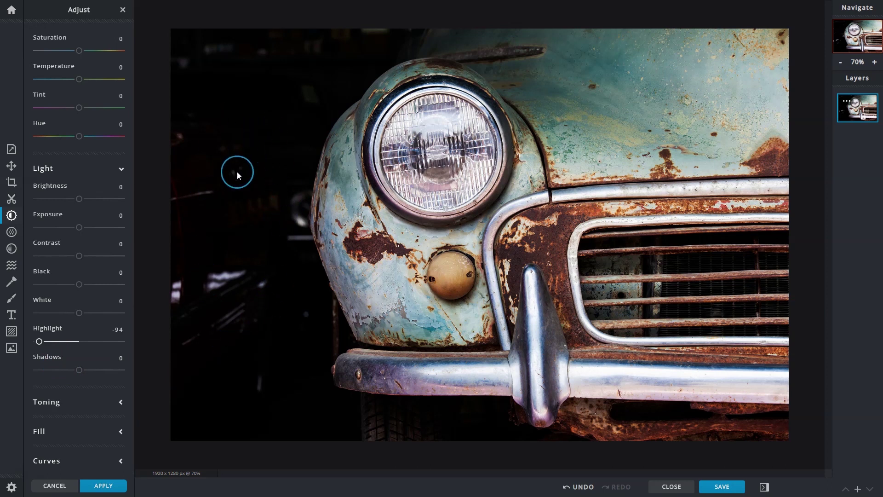
drag(79, 369, 118, 371)
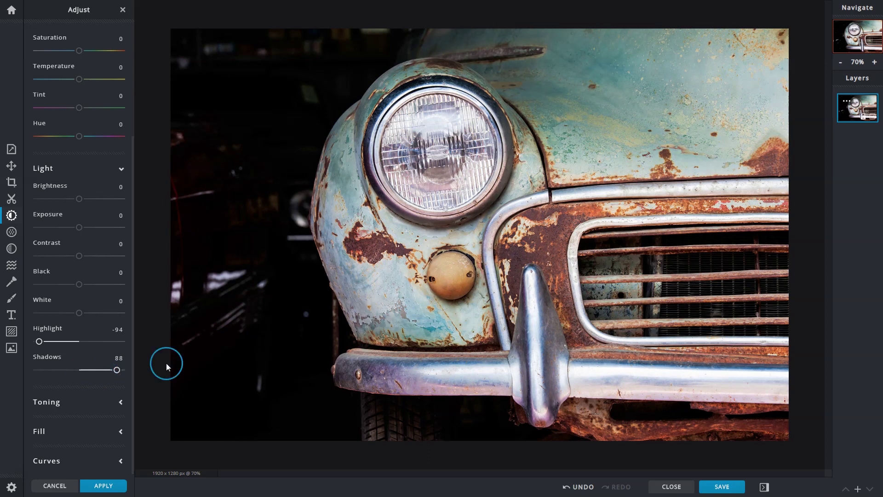
click(578, 488)
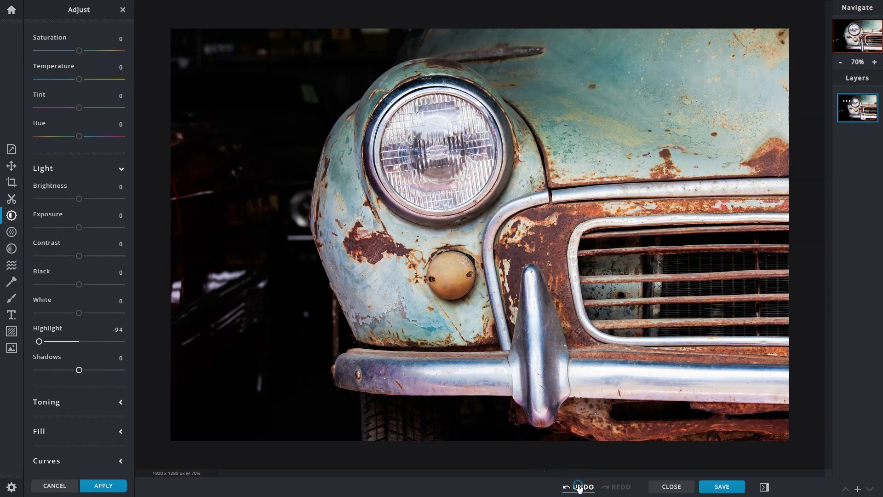
click(613, 487)
click(584, 487)
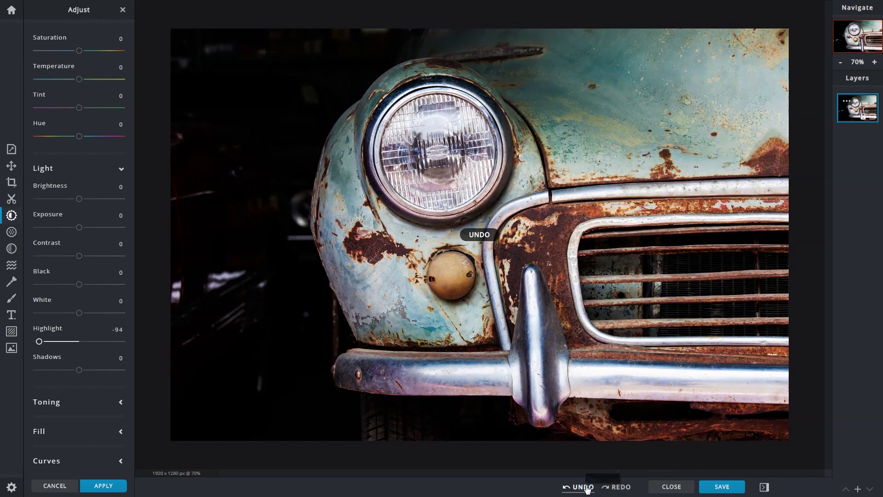
click(614, 488)
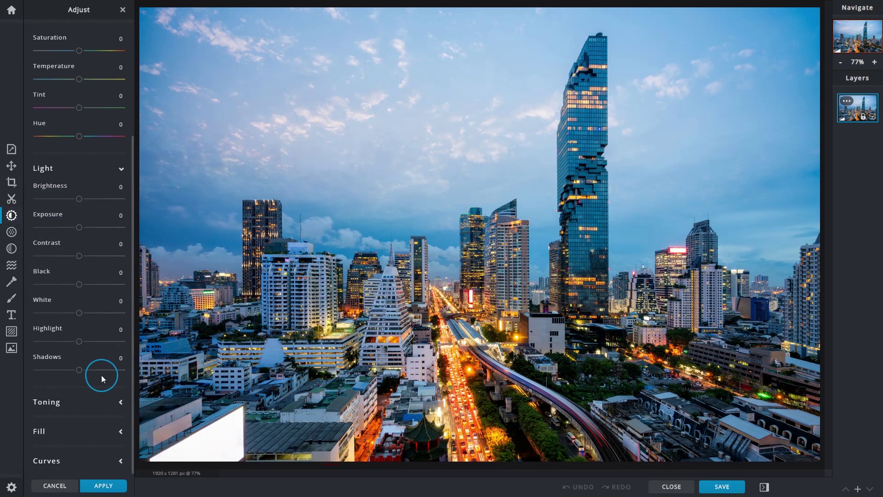
Step: Expand Toning and set the Highlight tint colour to yellow #C6C90D
click(90, 403)
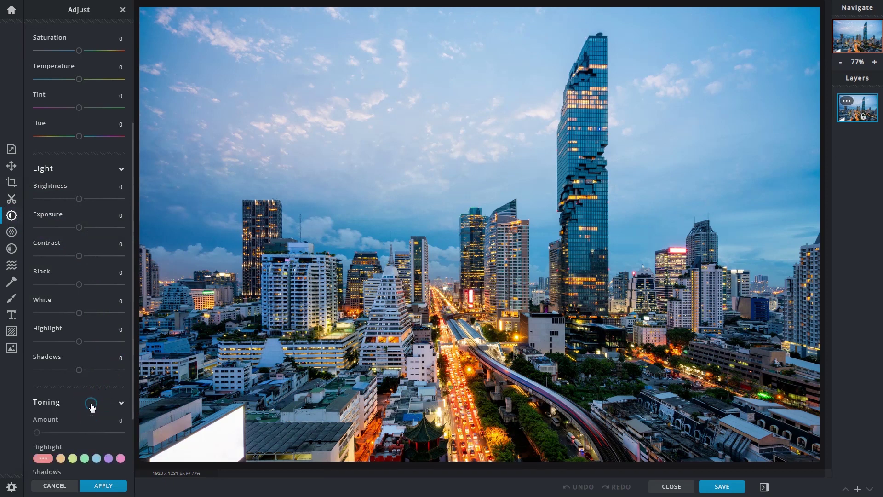
drag(129, 403, 128, 469)
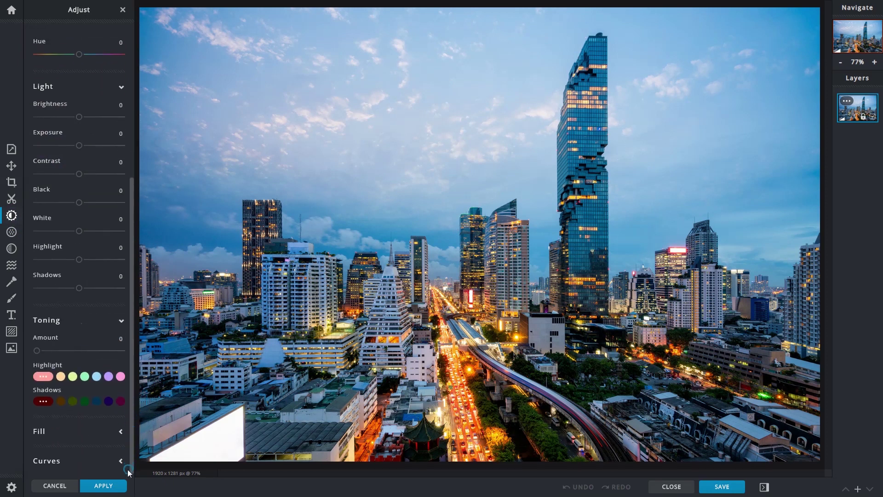
click(48, 377)
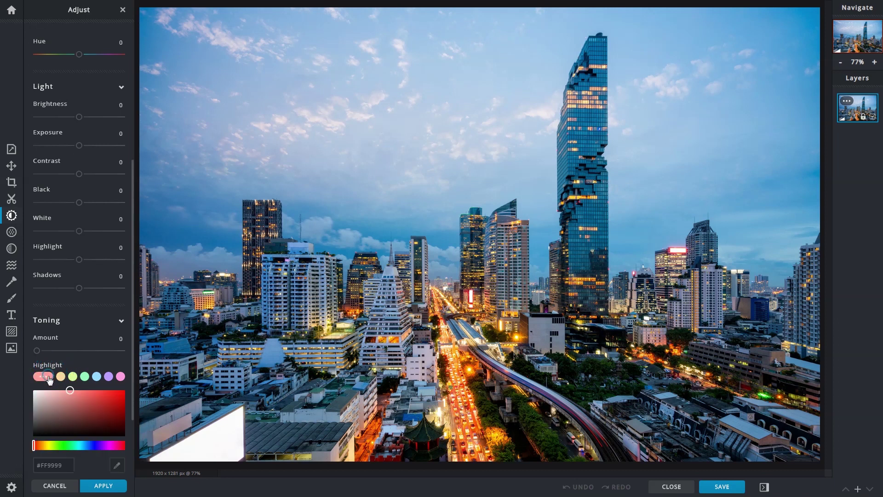
click(50, 447)
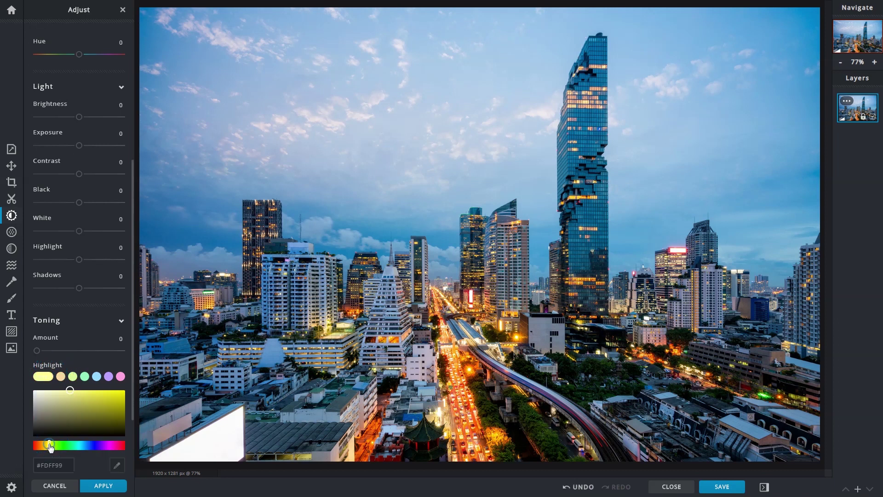
click(119, 399)
Step: Set the Shadows tint colour to a magenta shade
scroll(83, 424, down, 2)
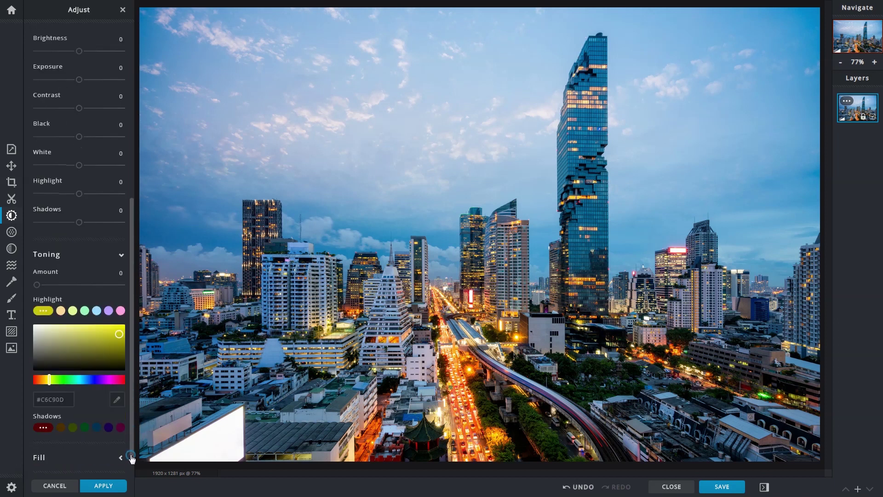
click(44, 402)
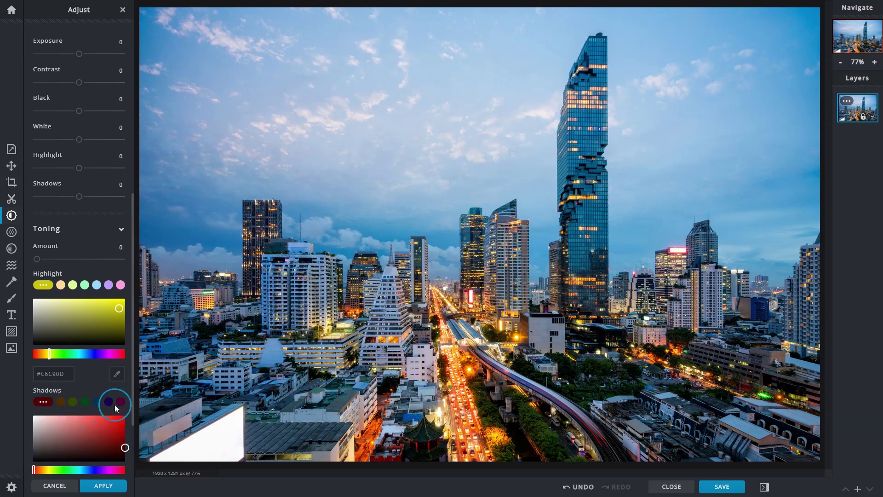
click(115, 402)
click(118, 433)
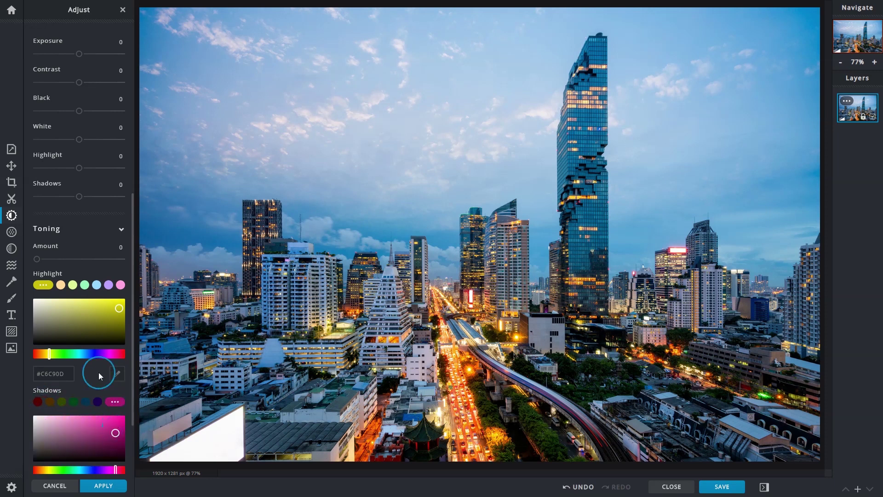
Step: Set toning Amount to 61, compare with Undo/Redo, then undo the toning
drag(38, 259, 89, 263)
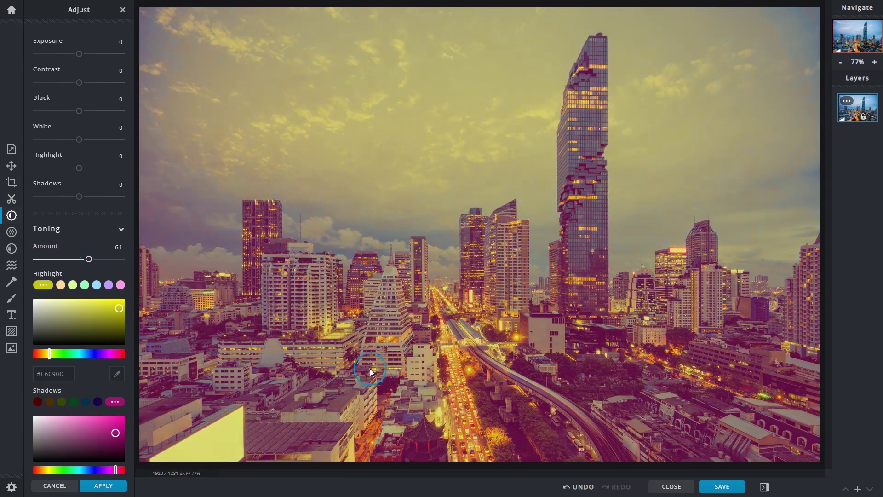
click(578, 478)
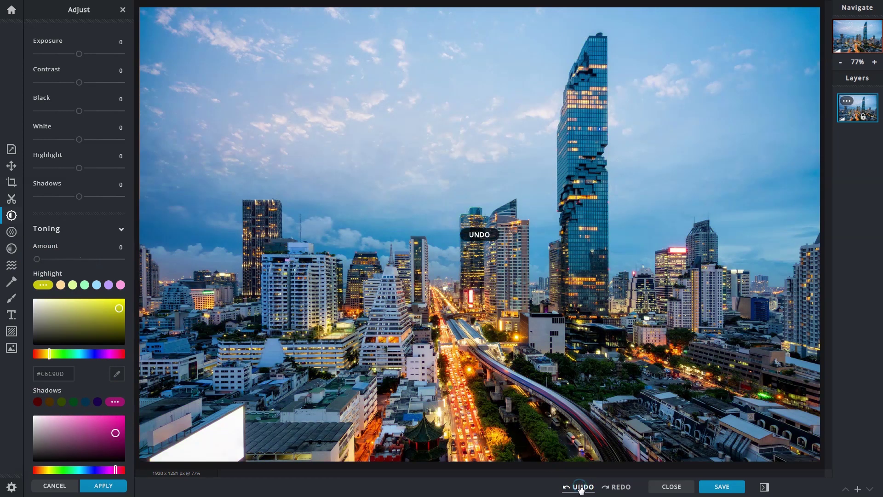
click(612, 488)
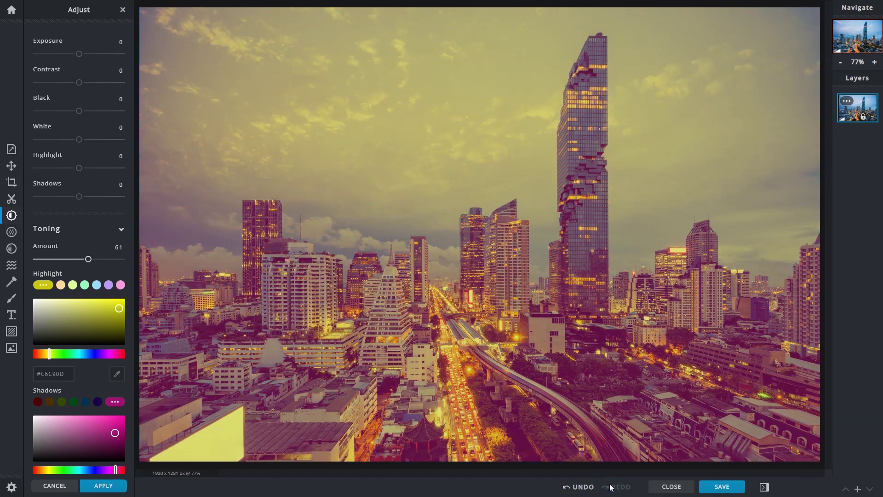
click(585, 487)
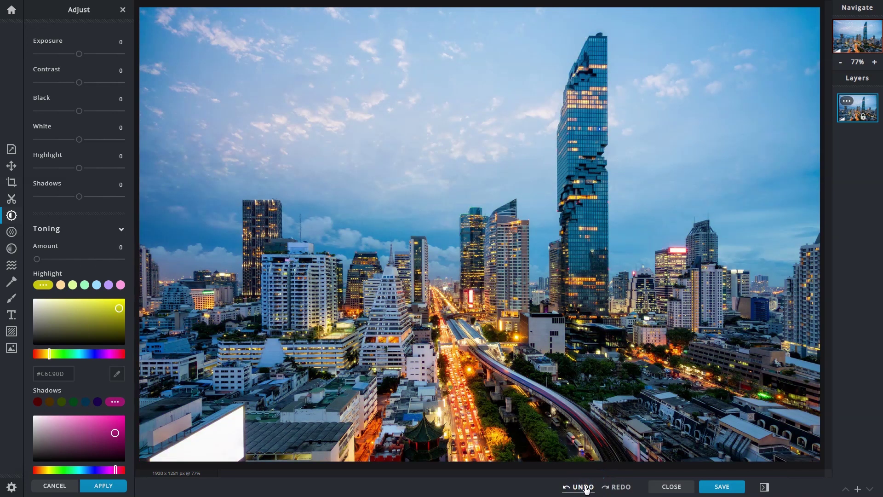
click(612, 487)
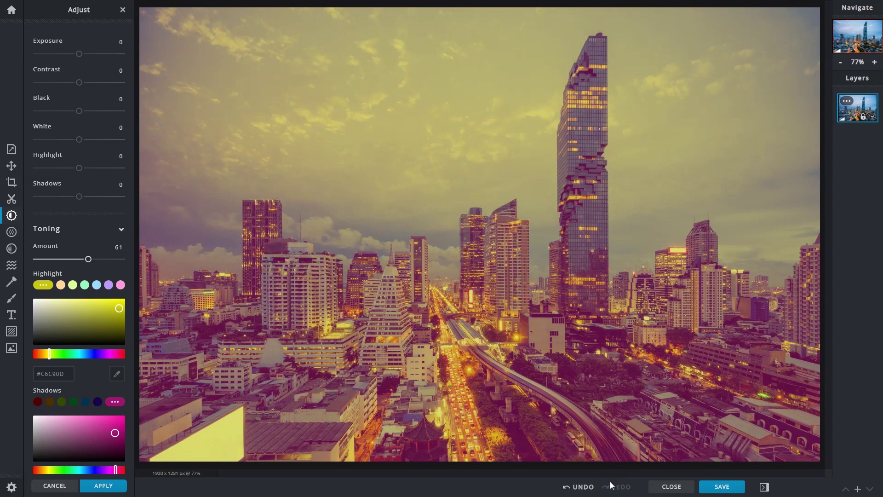
key(ctrl+z)
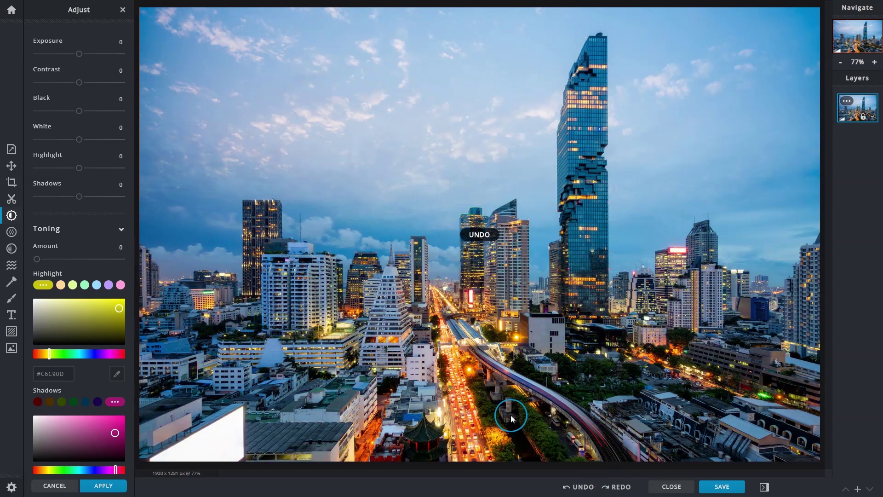
Step: Collapse Toning, then in Fill choose purple #5E0E96 at Amount 59
click(118, 230)
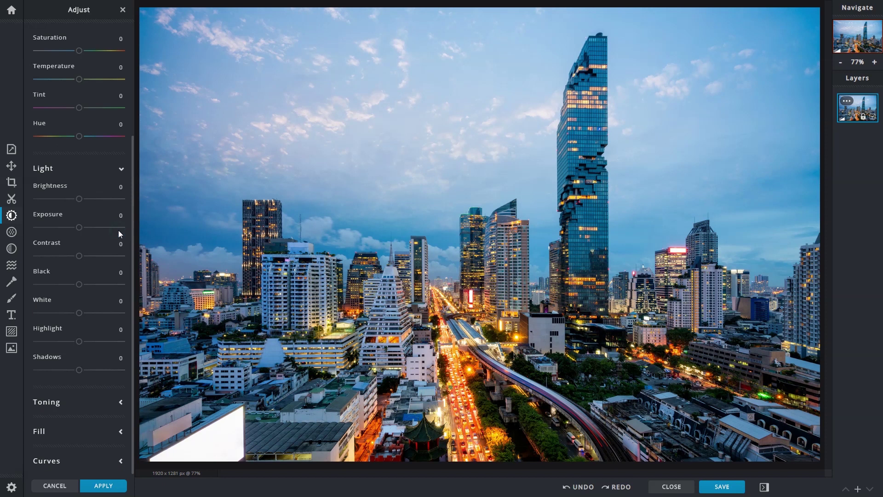
click(105, 431)
drag(133, 412, 125, 478)
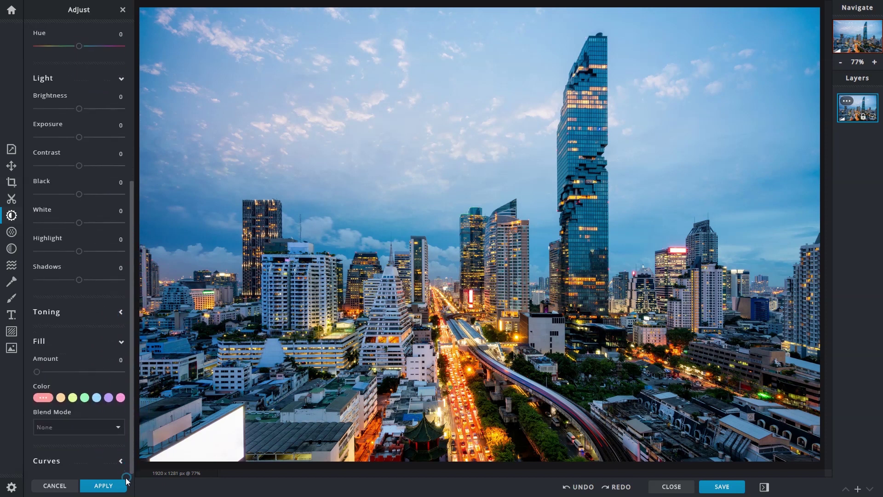
click(46, 399)
click(63, 413)
click(104, 465)
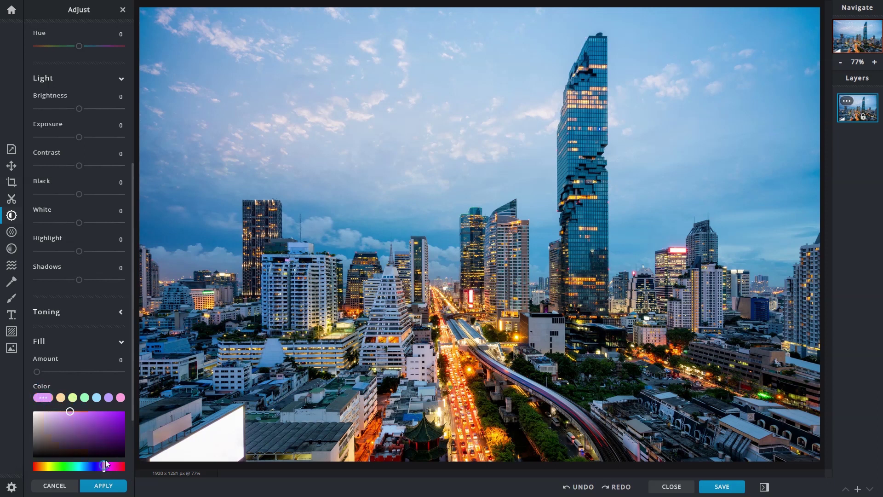
click(116, 430)
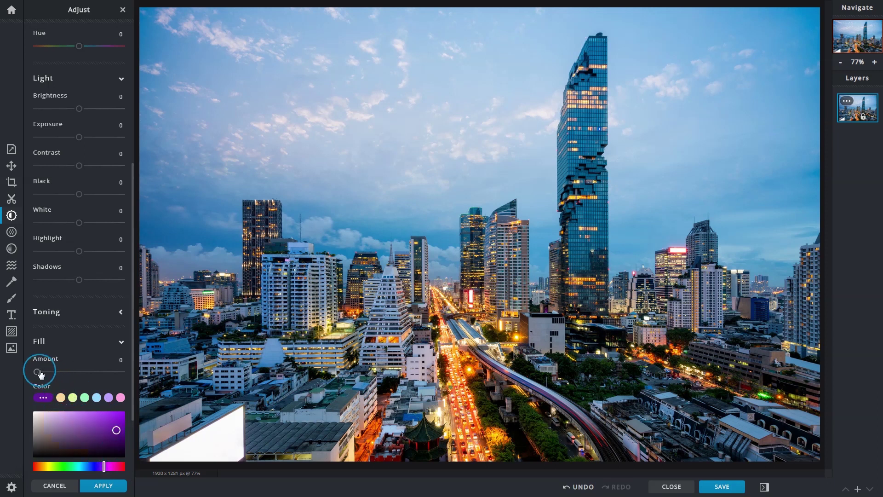
drag(36, 372, 88, 377)
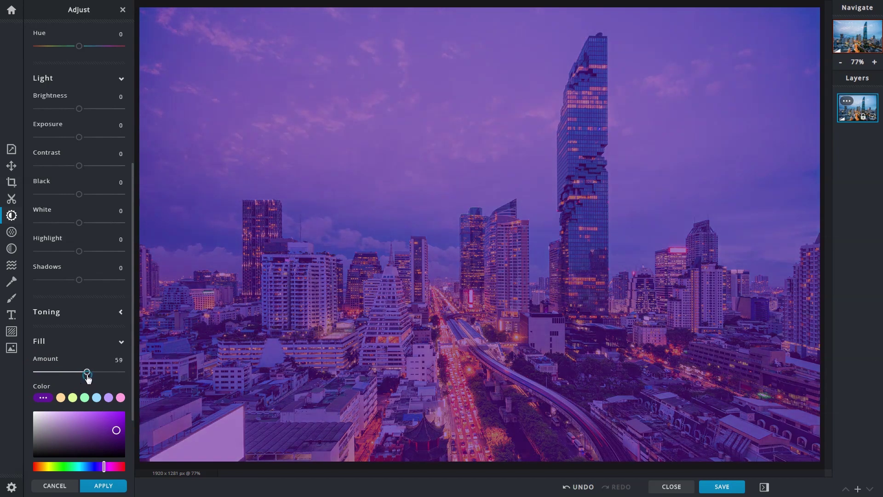
Step: Set the fill Blend Mode to Overlay, after trying Vivid light, and apply it
scroll(131, 369, down, 2)
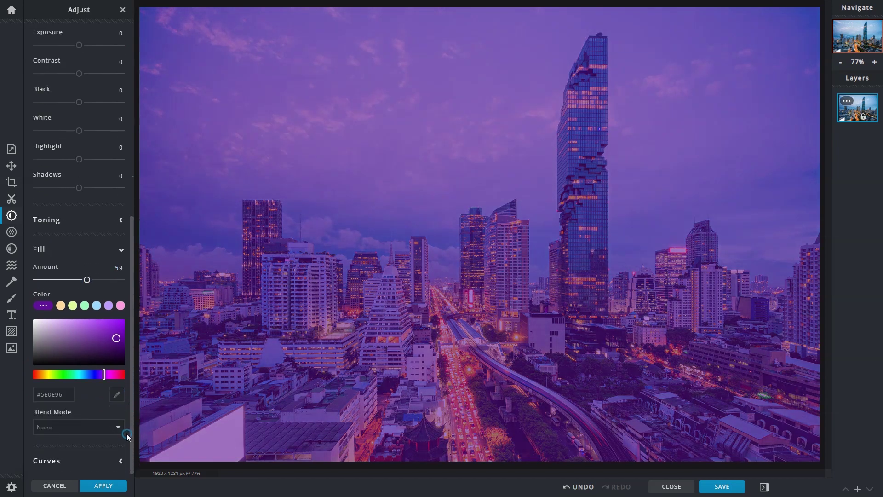
click(114, 432)
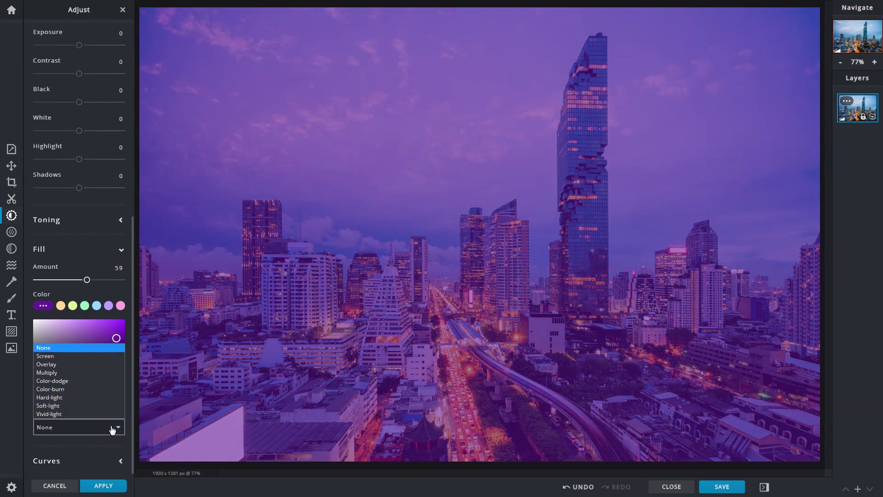
click(109, 415)
click(110, 423)
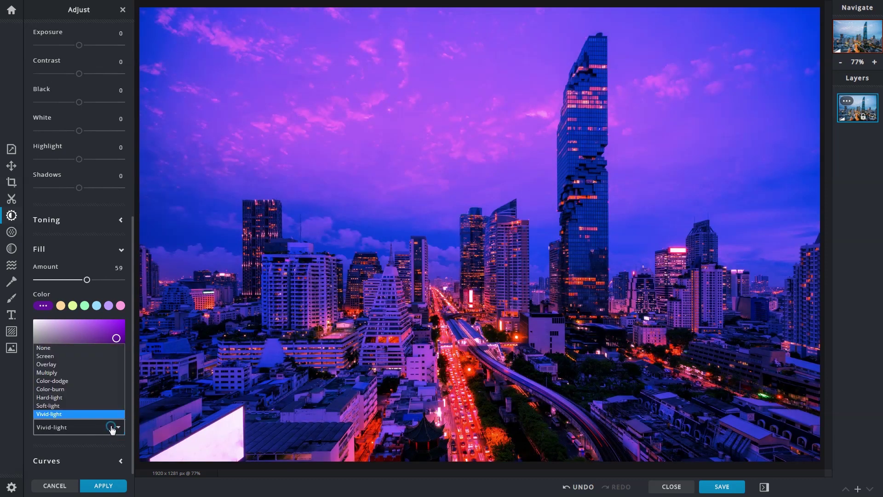
click(104, 366)
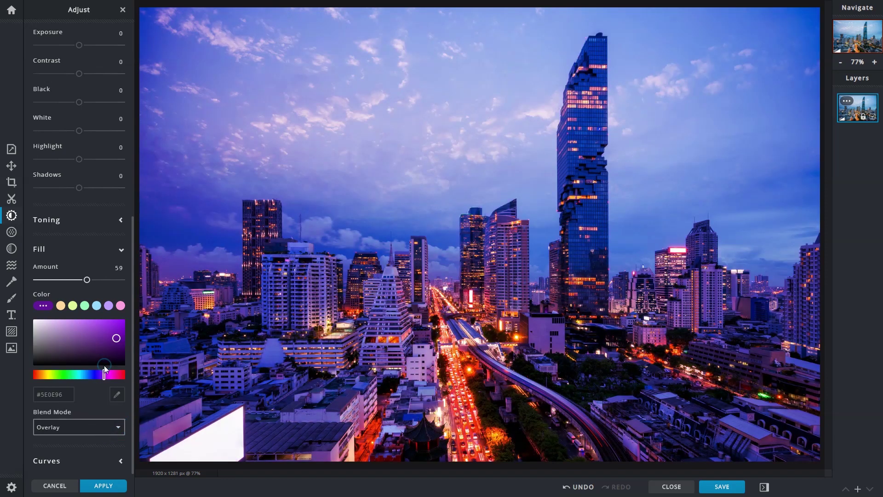
click(99, 486)
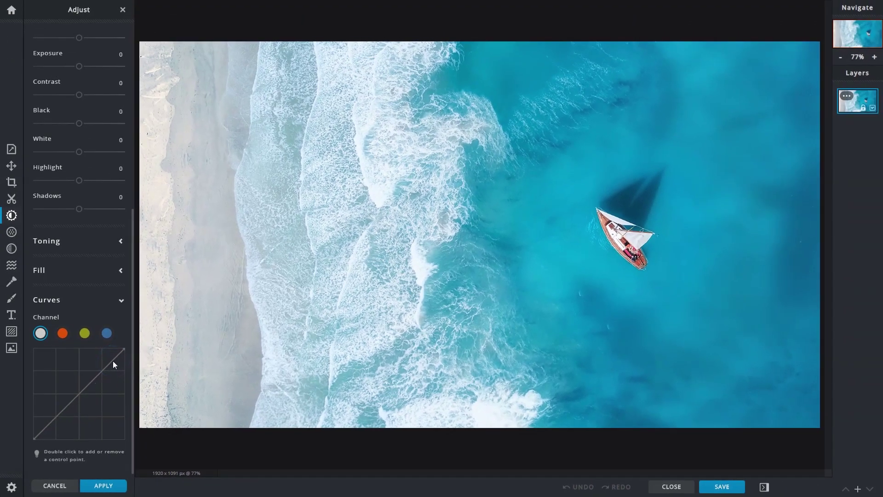
Step: Add a test point to the master curve, drag it, then remove it to straighten the curve
double_click(79, 393)
drag(78, 394, 105, 430)
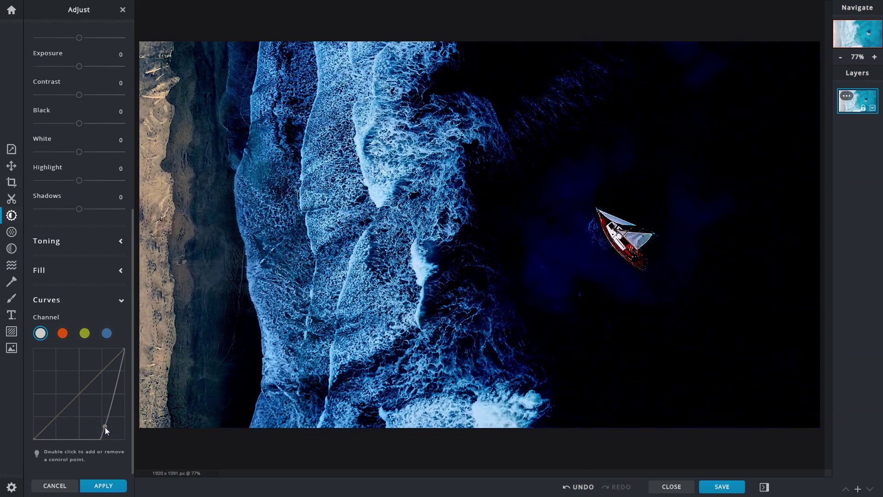
double_click(105, 427)
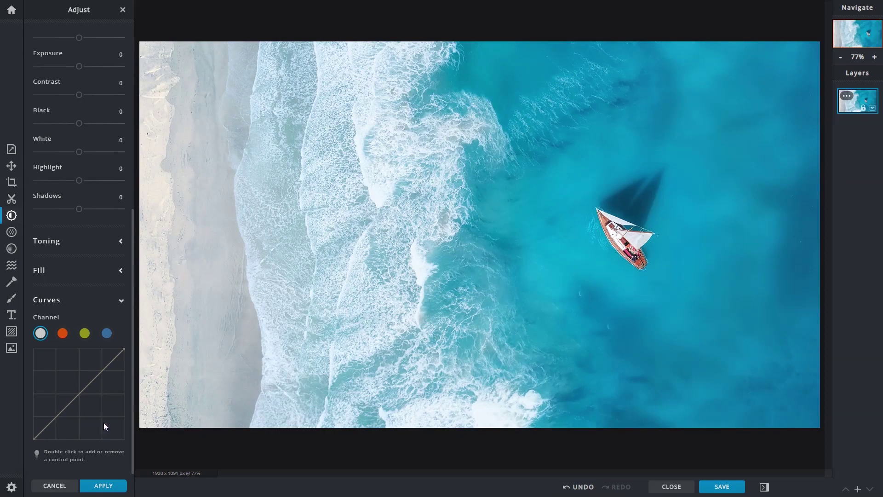
Step: Form an S-curve by lowering a point near the bottom and raising one near the top; compare with Undo/Redo
double_click(48, 424)
drag(48, 423, 48, 432)
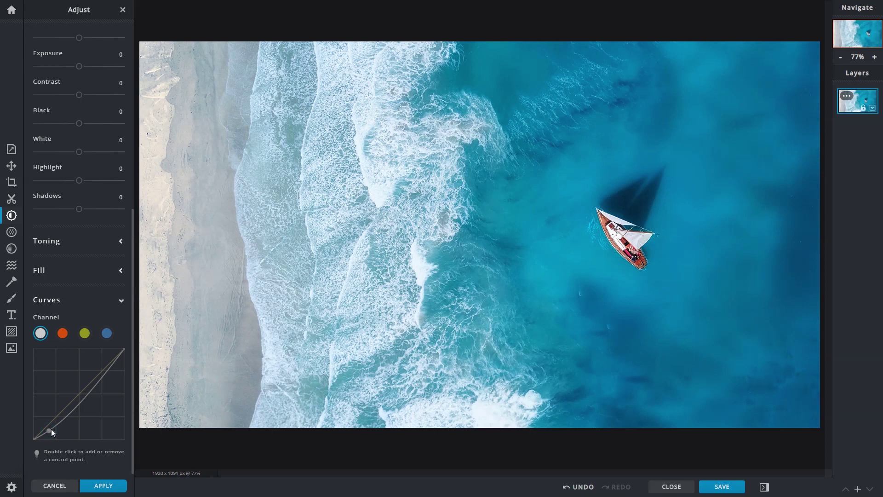
click(65, 418)
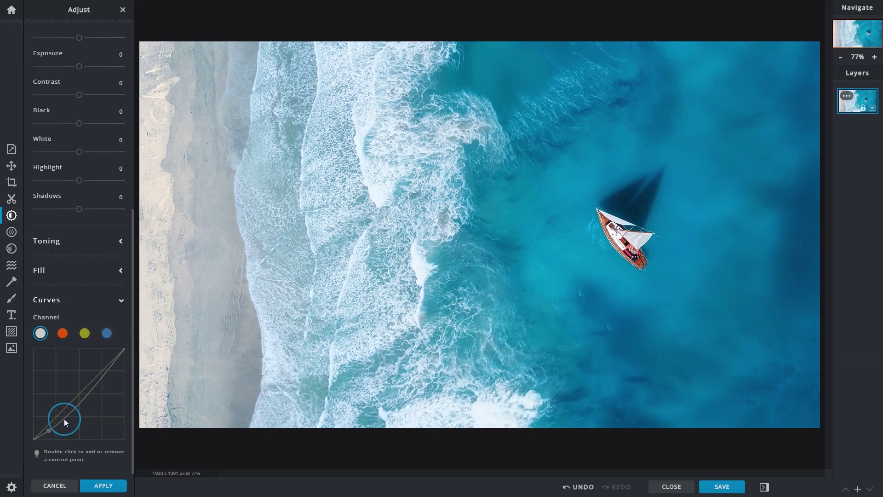
double_click(114, 362)
drag(114, 361, 113, 355)
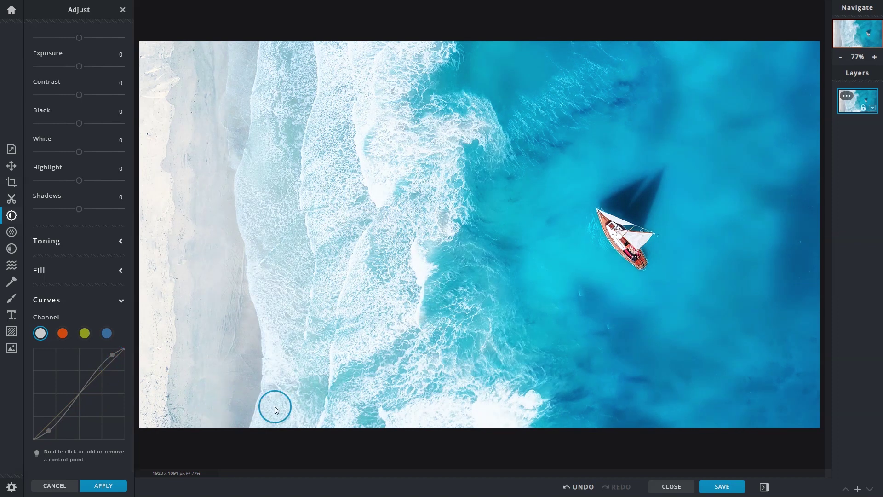
click(580, 487)
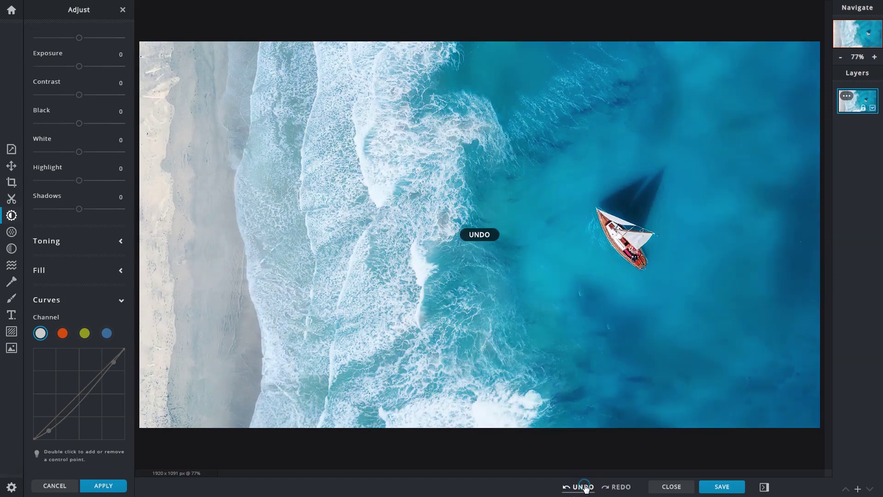
click(613, 488)
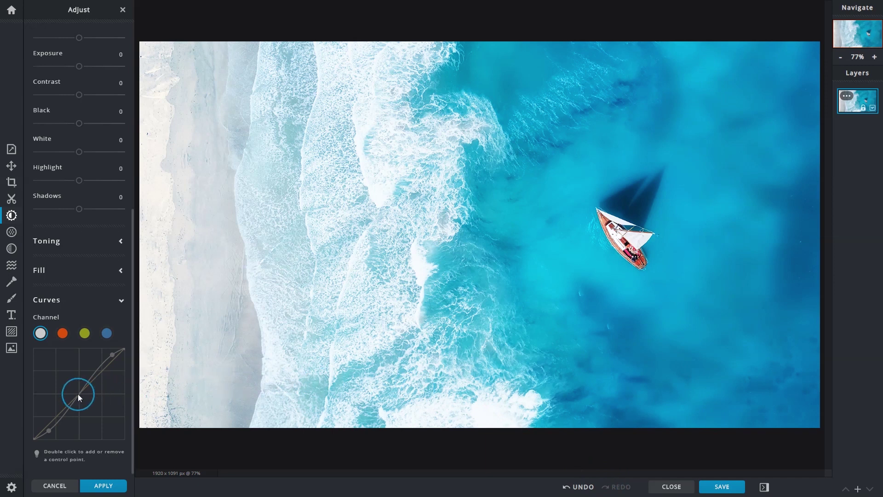
Step: Drag a midpoint on the RGB curve, leaving it near the diagonal's centre
mouse_move(79, 393)
mouse_down()
mouse_move(73, 388)
mouse_move(89, 403)
mouse_move(80, 393)
mouse_up()
click(103, 339)
click(64, 339)
drag(78, 393, 106, 425)
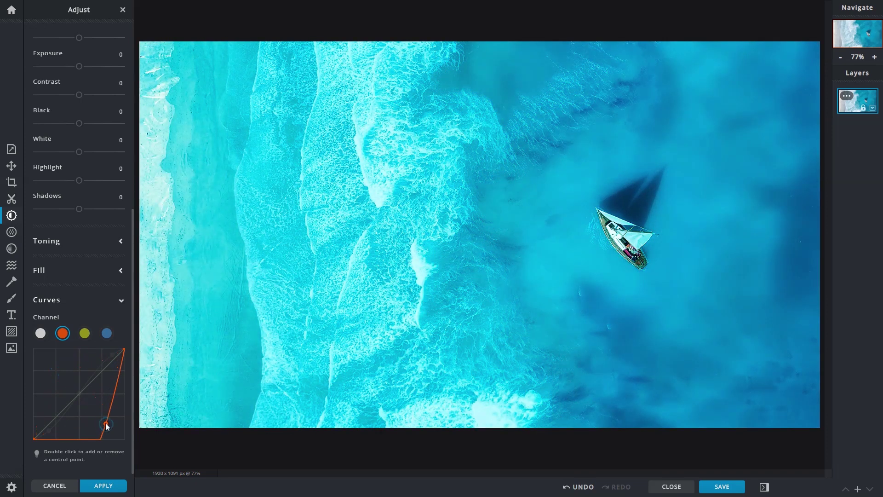
double_click(105, 424)
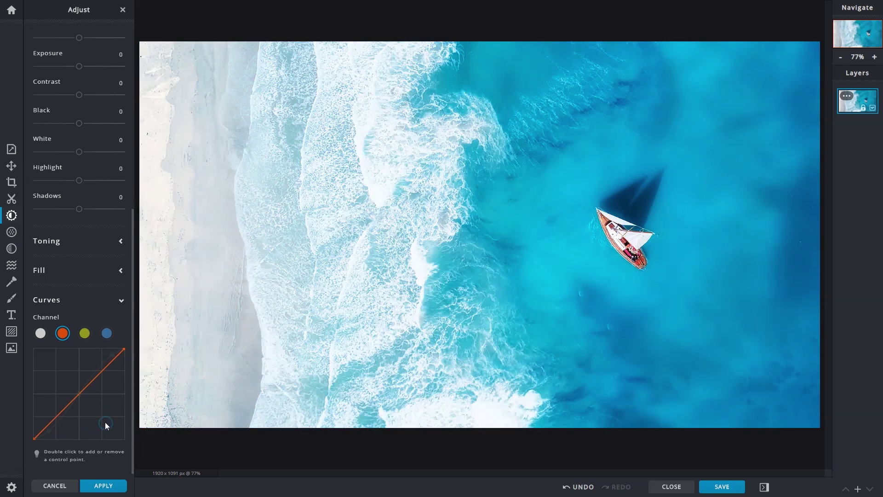
click(83, 338)
drag(77, 393, 104, 424)
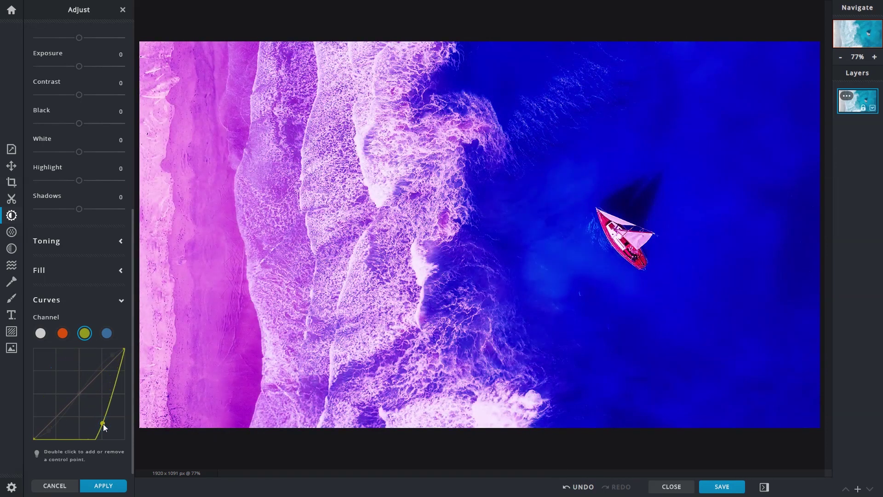
double_click(103, 423)
click(105, 337)
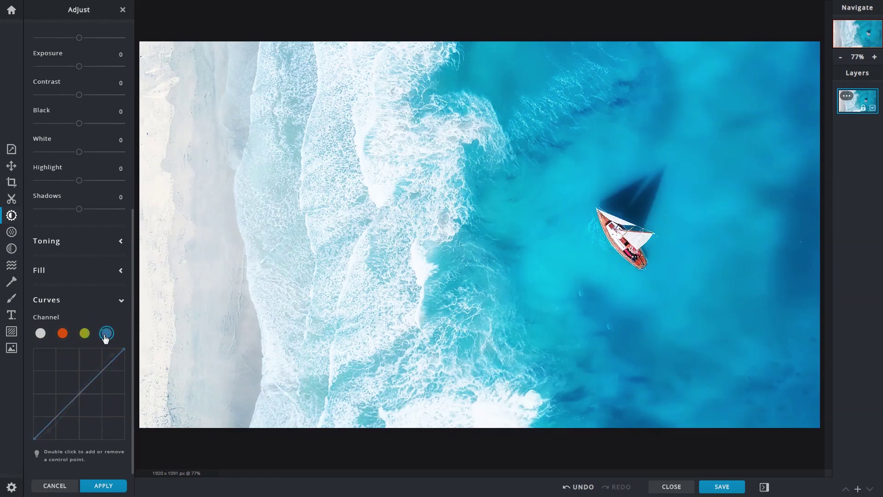
drag(77, 394, 101, 422)
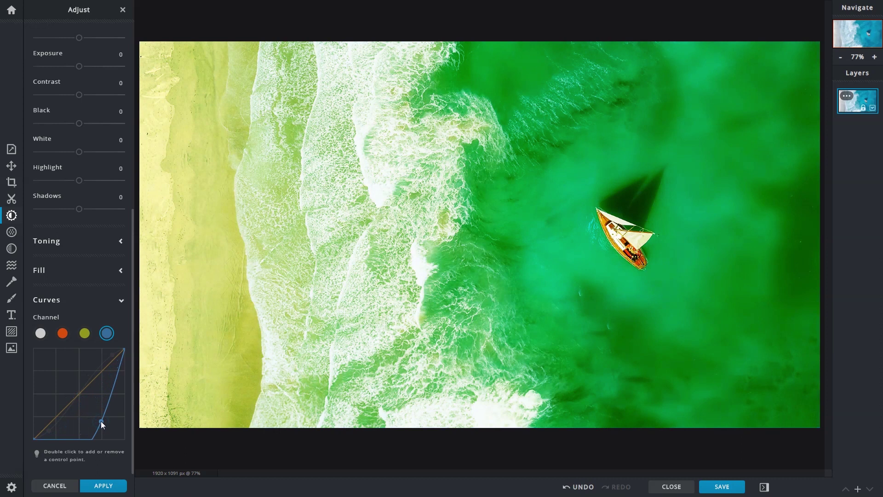
double_click(101, 420)
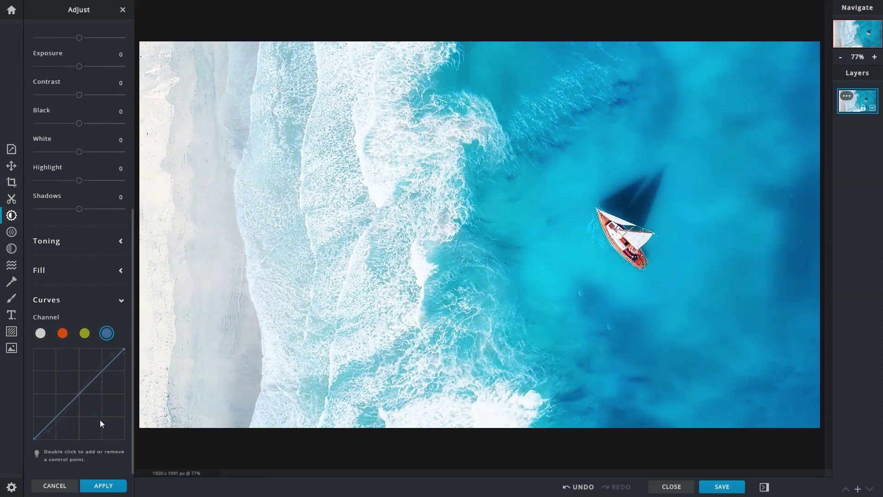
Step: Select the red channel and bend its curve down with two points for a cyan cast
click(68, 336)
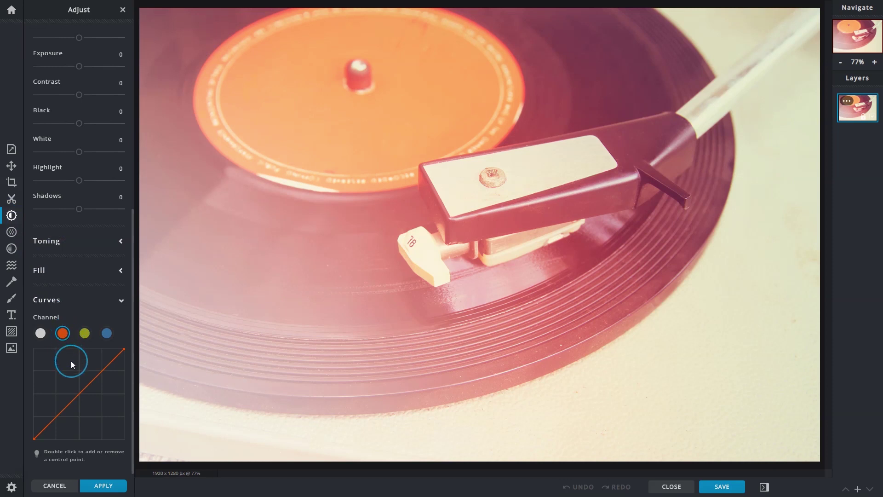
drag(79, 394, 97, 423)
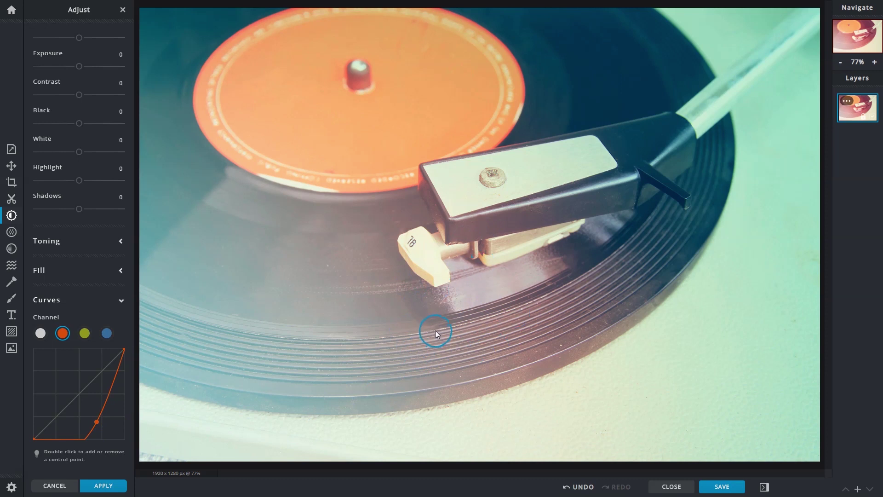
double_click(116, 371)
drag(114, 371, 119, 385)
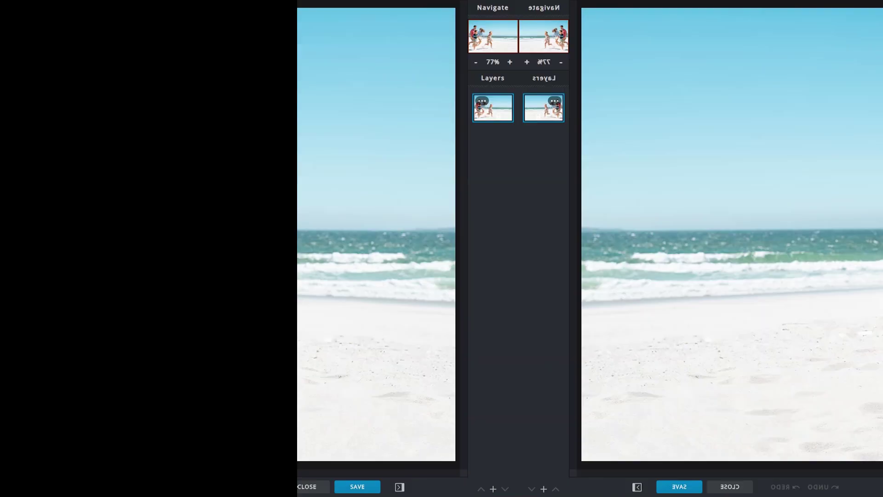
Step: Raise the red and green channel curves up-left for a warm yellow tint and apply it
click(62, 334)
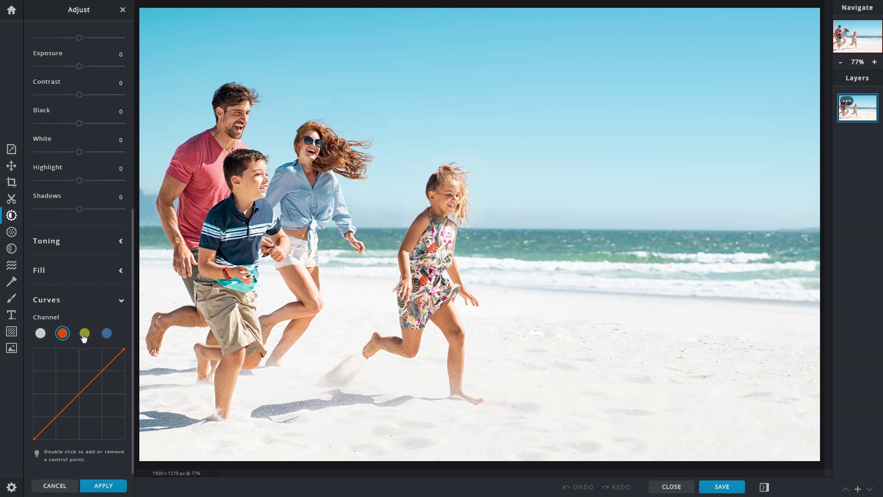
click(76, 357)
drag(76, 394, 63, 384)
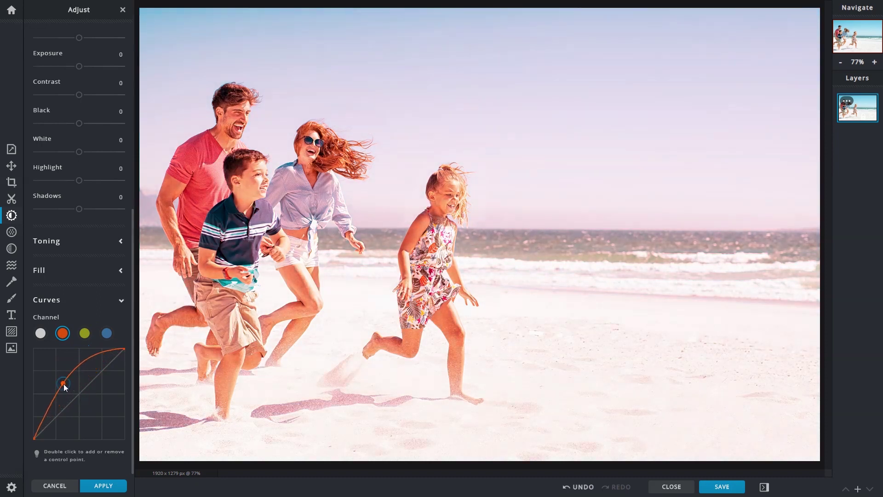
click(85, 334)
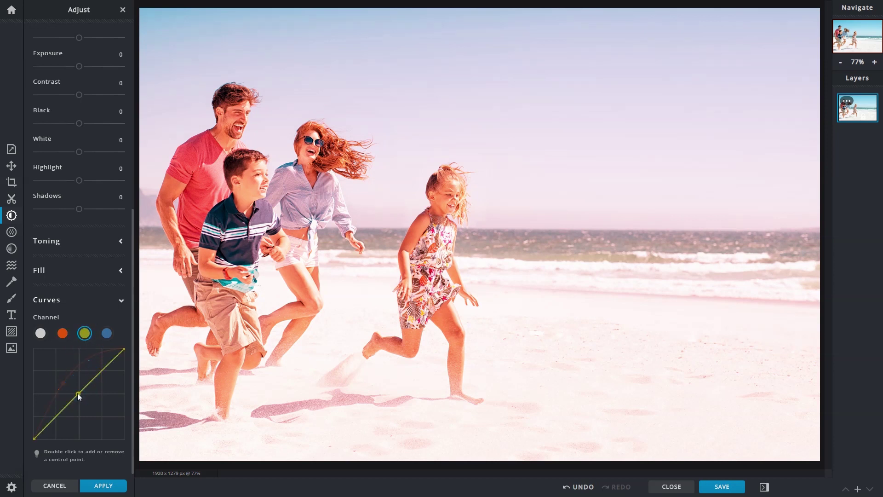
drag(78, 393, 68, 387)
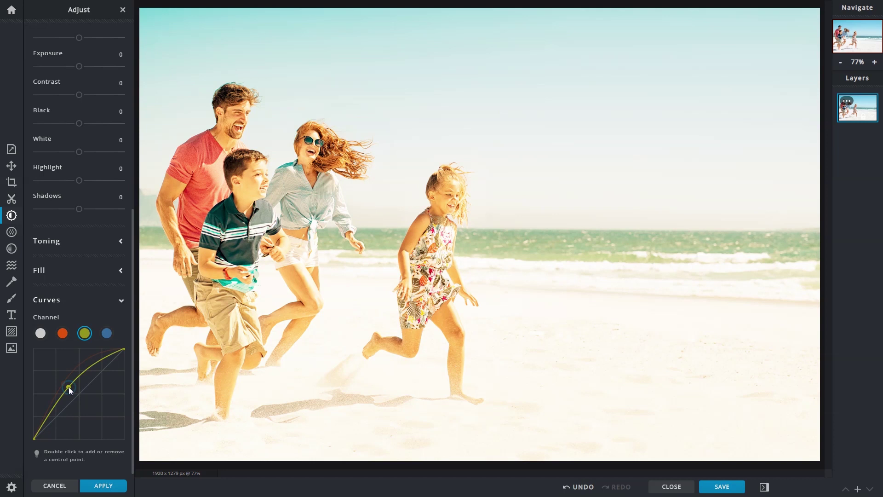
click(94, 486)
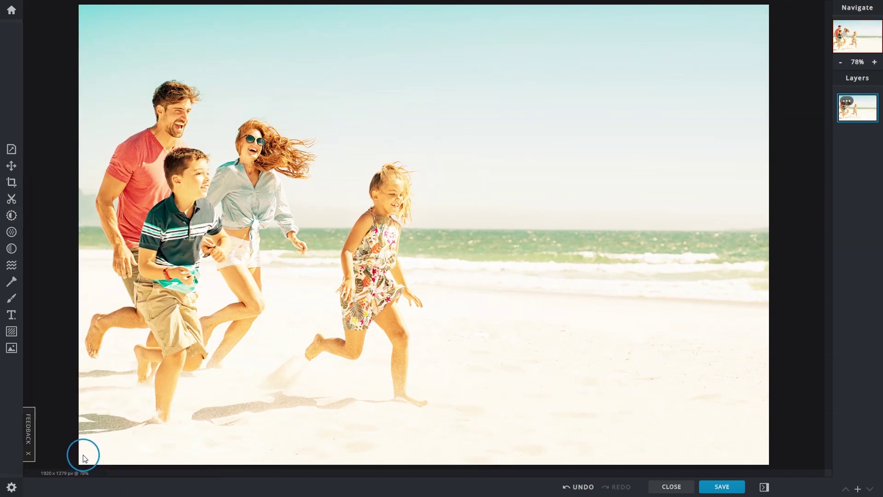
click(579, 486)
click(608, 486)
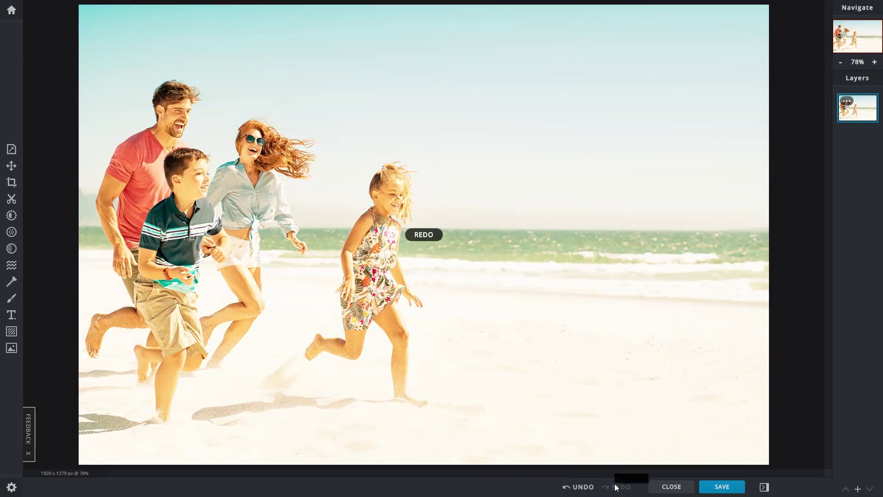
click(584, 487)
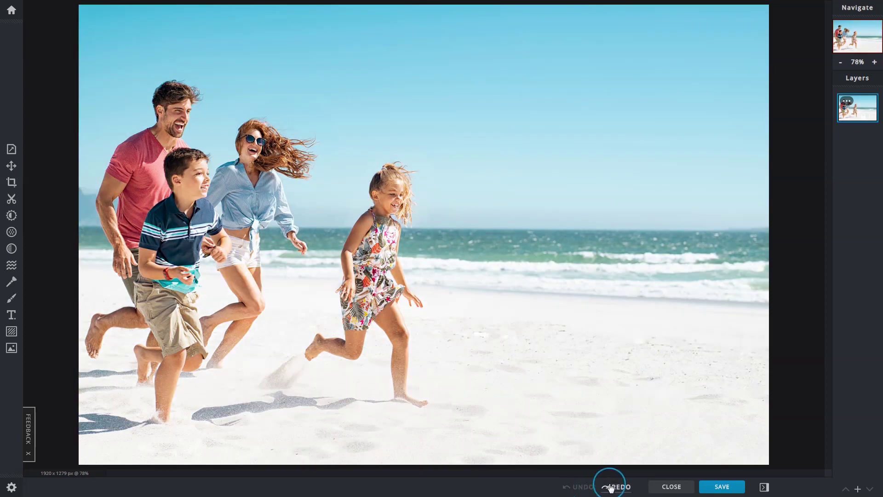
click(618, 486)
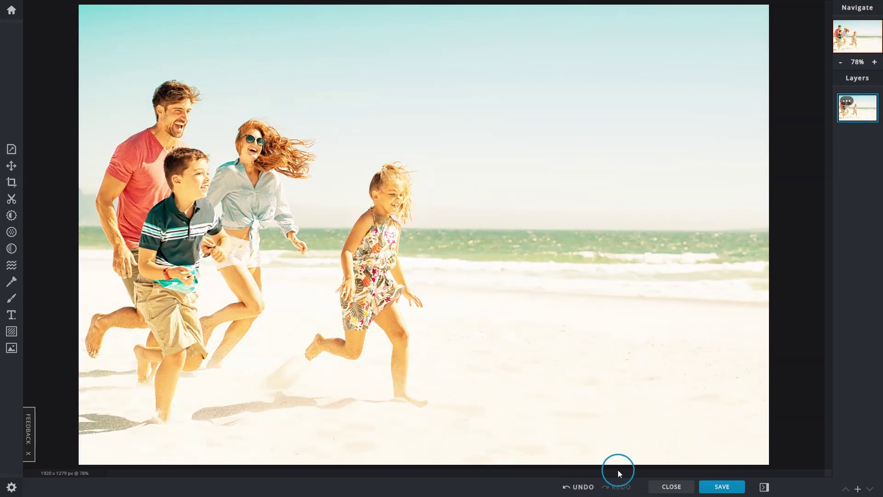